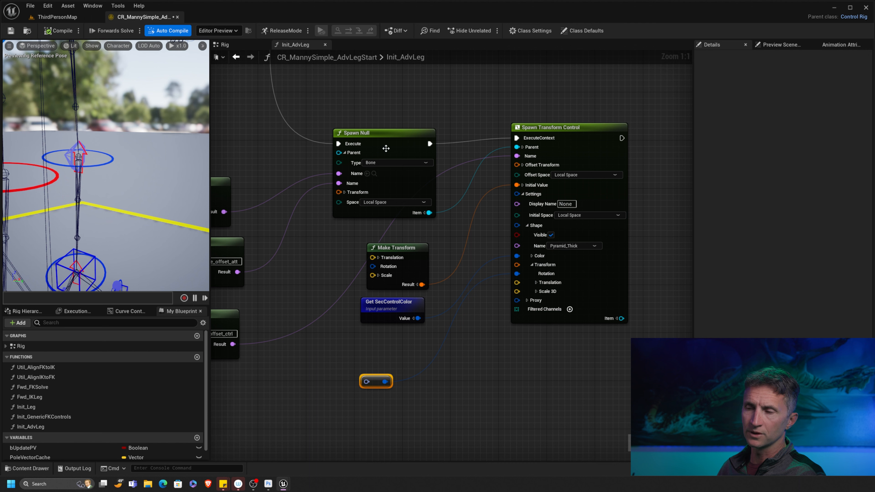
# - Add a Make Vector node with Y = 5 and wire its Result into the Spawn Transform Control's shape translation
pyautogui.moveTo(380, 374); pyautogui.dragTo(376, 358)
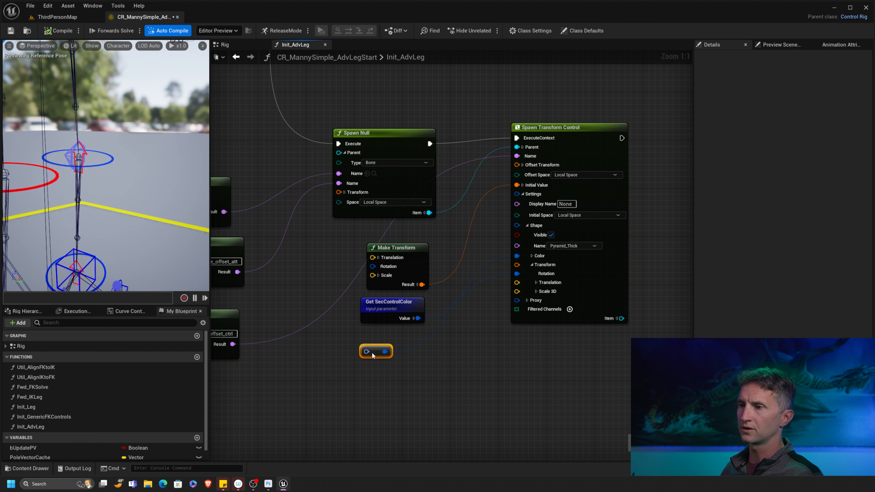
pyautogui.rightClick(363, 386)
pyautogui.write('mak')
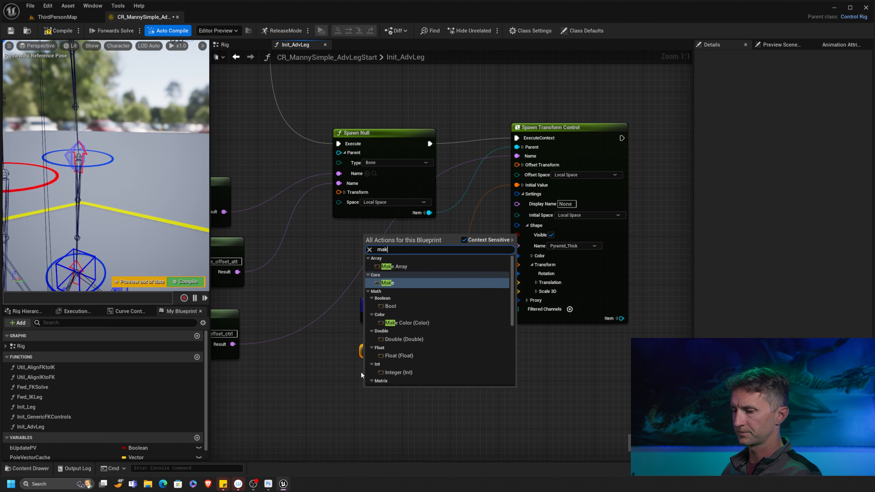
pyautogui.write('e vec')
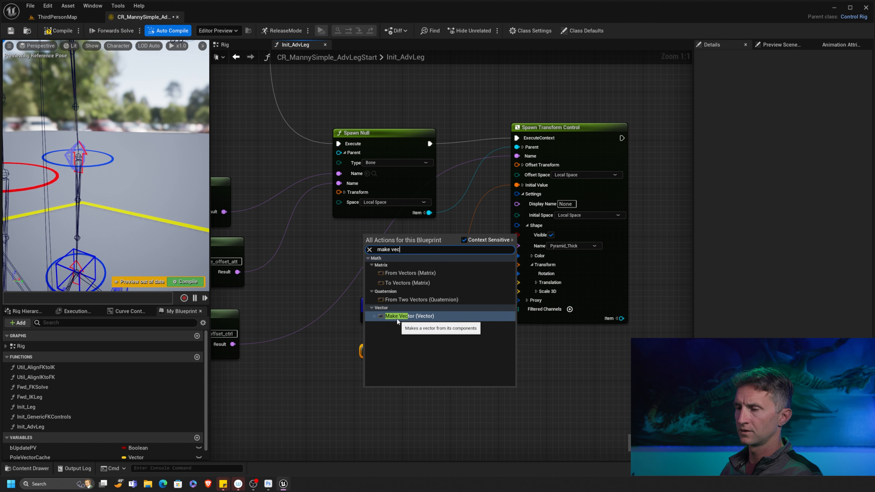
pyautogui.click(397, 316)
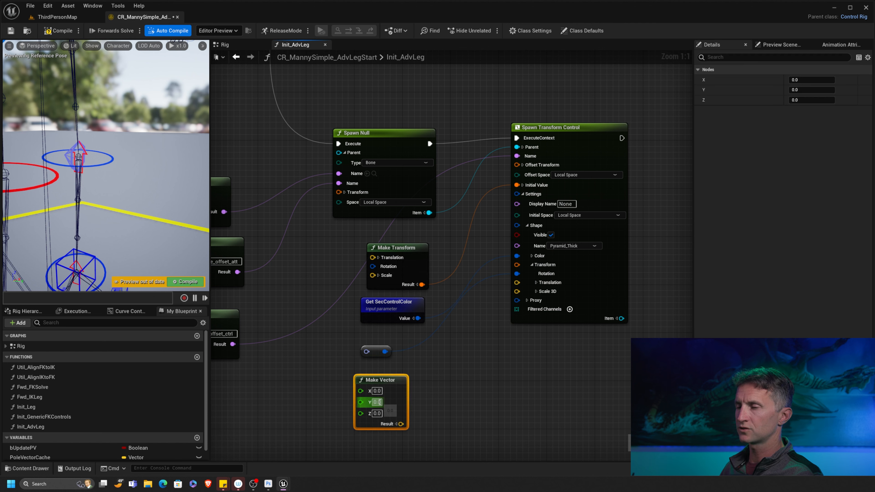
pyautogui.click(377, 402)
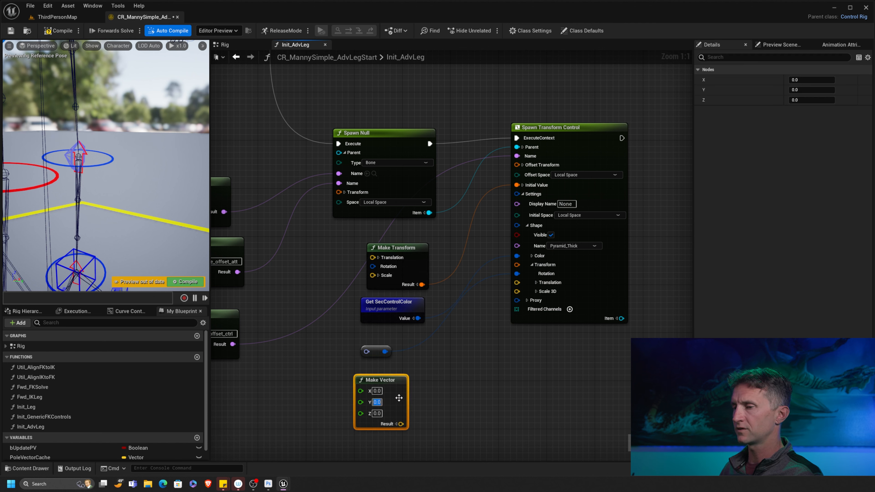
pyautogui.write('5')
pyautogui.moveTo(401, 424); pyautogui.dragTo(518, 285)
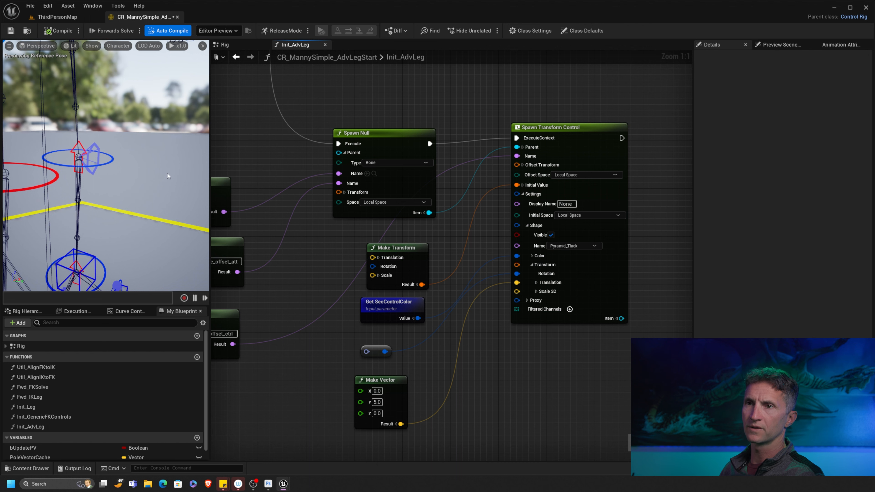
pyautogui.moveTo(382, 359); pyautogui.dragTo(399, 278, button='right')
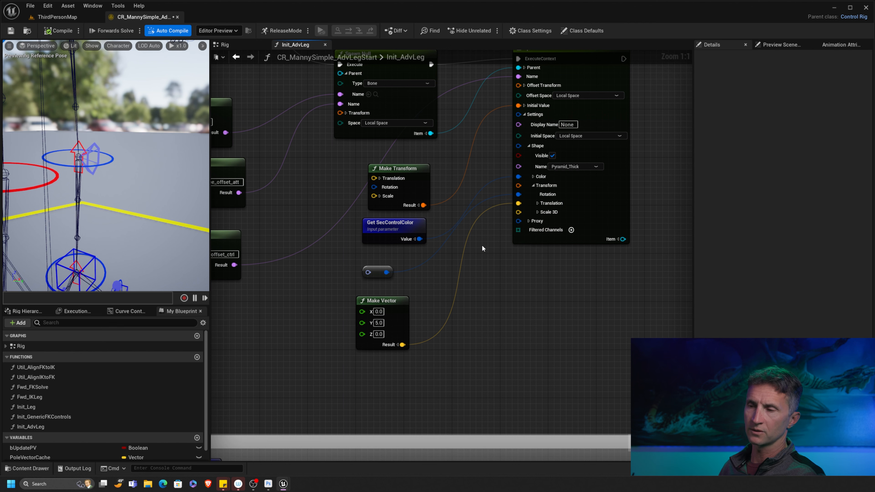
pyautogui.click(407, 300)
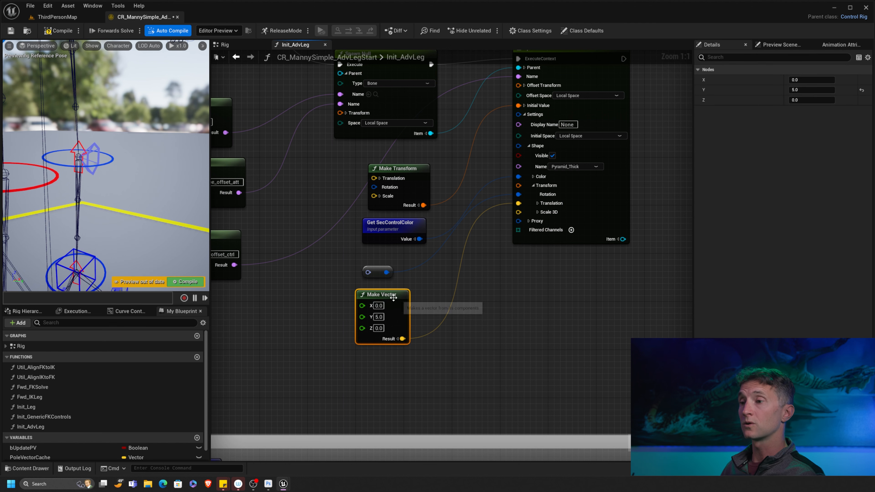
# - Add a Get bFlipAxis node below the Make Vector node
pyautogui.moveTo(393, 300); pyautogui.dragTo(381, 307)
pyautogui.rightClick(366, 378)
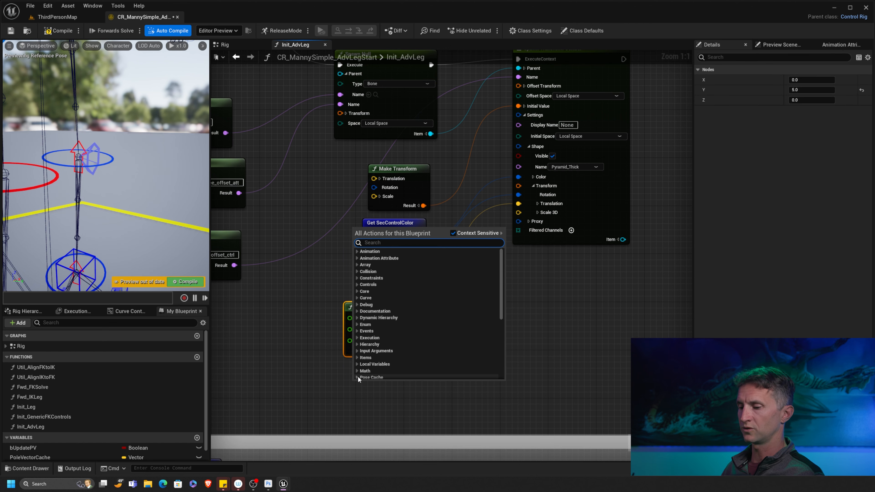
pyautogui.write('flip')
pyautogui.click(386, 260)
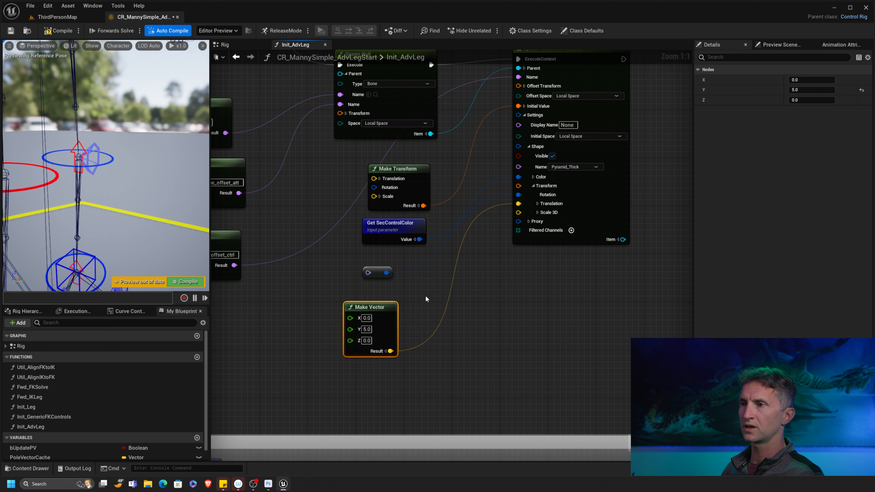
pyautogui.moveTo(361, 389); pyautogui.dragTo(325, 376)
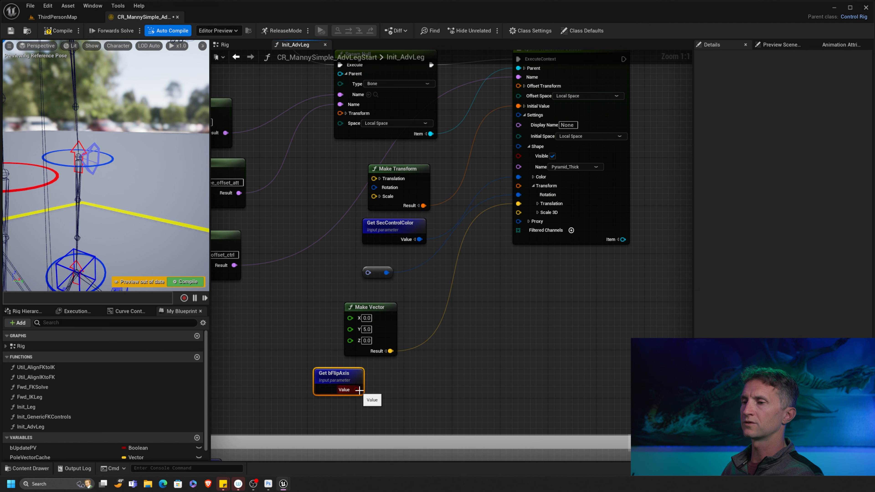
pyautogui.moveTo(392, 375); pyautogui.dragTo(390, 378, button='right')
# - Add an If node driven by bFlipAxis, with the Make Vector feeding its True input
pyautogui.moveTo(355, 391); pyautogui.dragTo(456, 352)
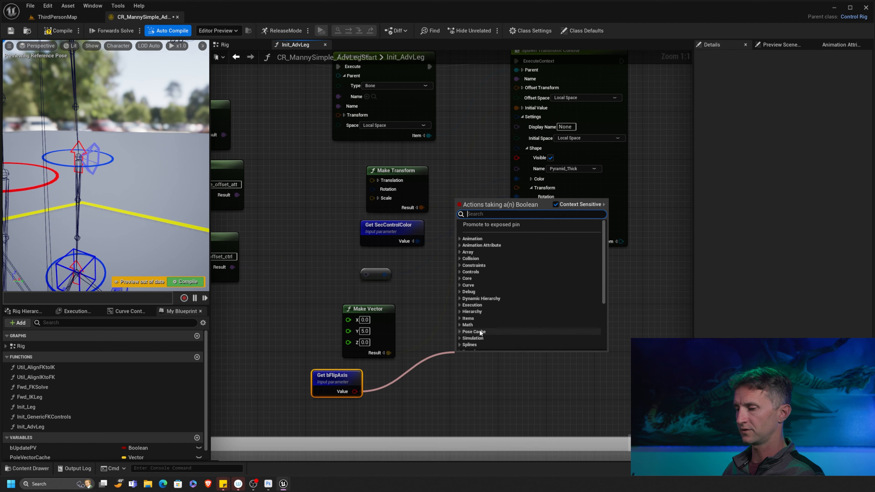
pyautogui.write('if')
pyautogui.click(479, 258)
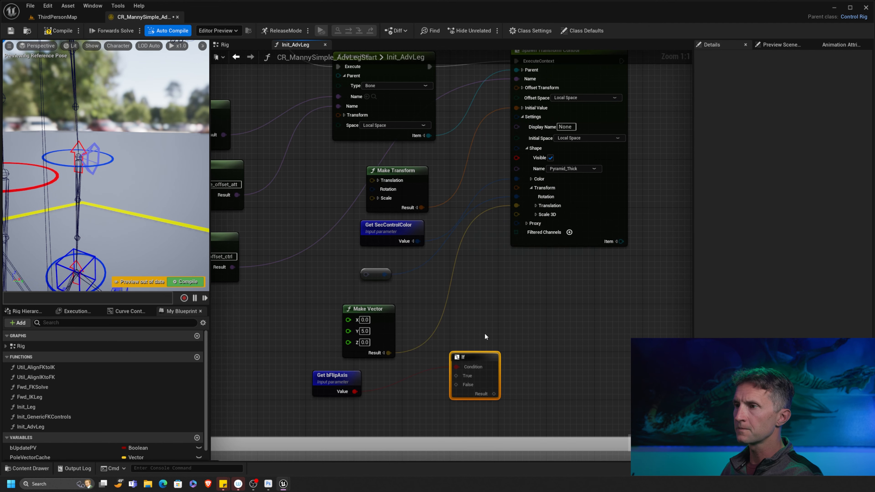
pyautogui.moveTo(389, 352); pyautogui.dragTo(451, 353)
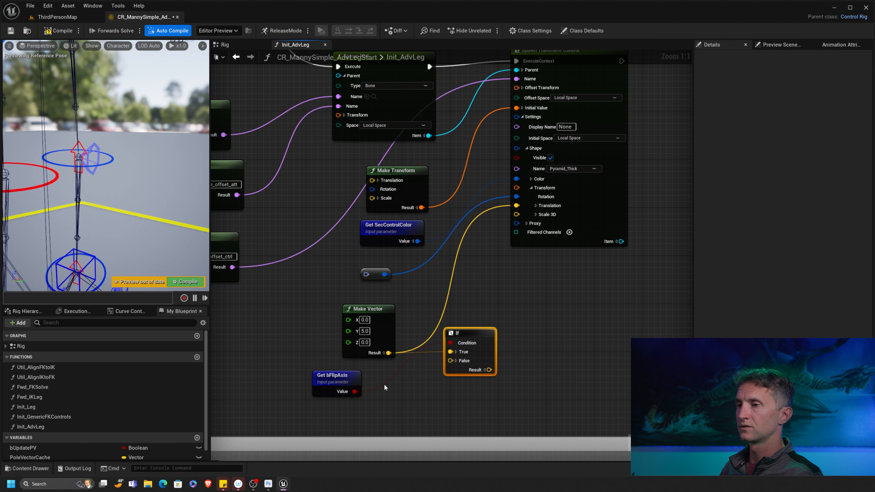
pyautogui.moveTo(388, 341); pyautogui.dragTo(370, 324)
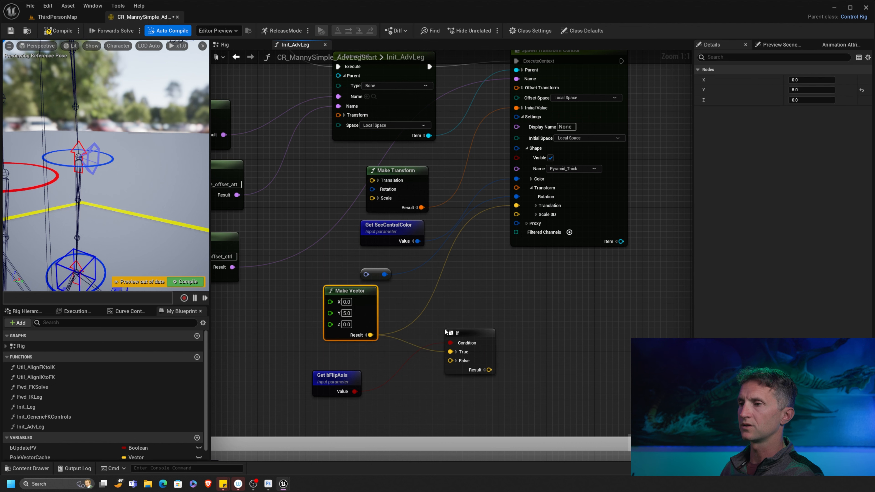
pyautogui.moveTo(476, 333); pyautogui.dragTo(457, 322)
# - Route the If result into the shape translation, tidy the nodes, and compile the rig
pyautogui.moveTo(472, 358); pyautogui.dragTo(516, 206)
pyautogui.moveTo(464, 321); pyautogui.dragTo(465, 308)
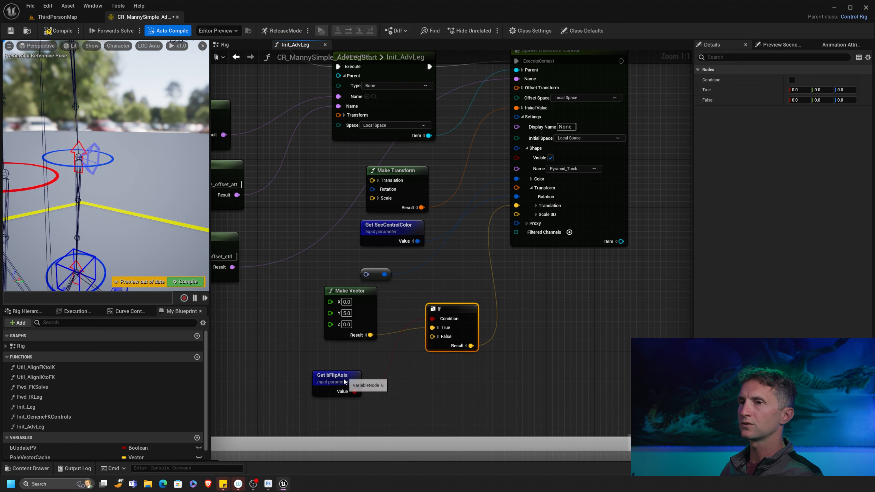
pyautogui.moveTo(332, 380); pyautogui.dragTo(326, 385)
pyautogui.click(58, 31)
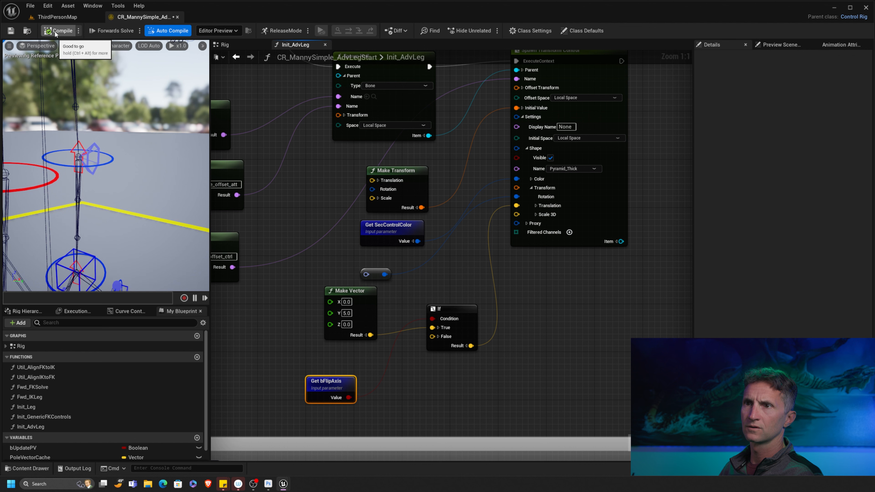
# - Add a Scale node off Make Vector's Result with Factor -1
pyautogui.moveTo(348, 291); pyautogui.dragTo(312, 279)
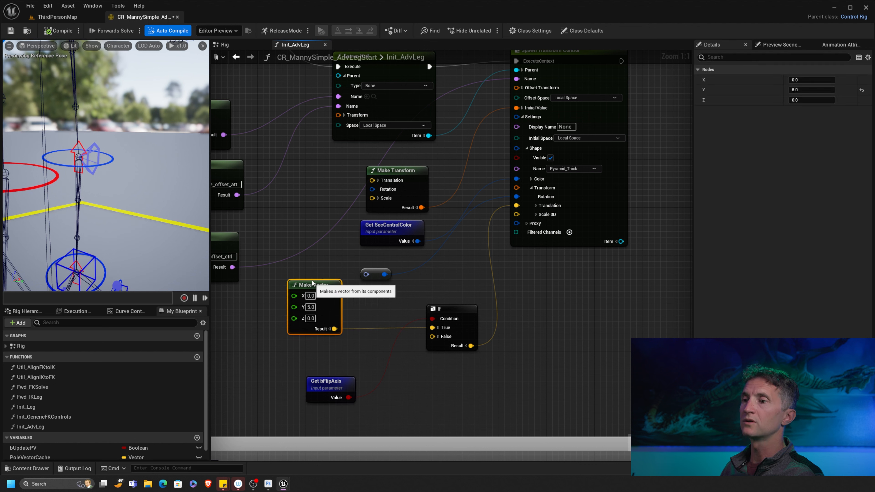
pyautogui.moveTo(334, 323); pyautogui.dragTo(346, 355)
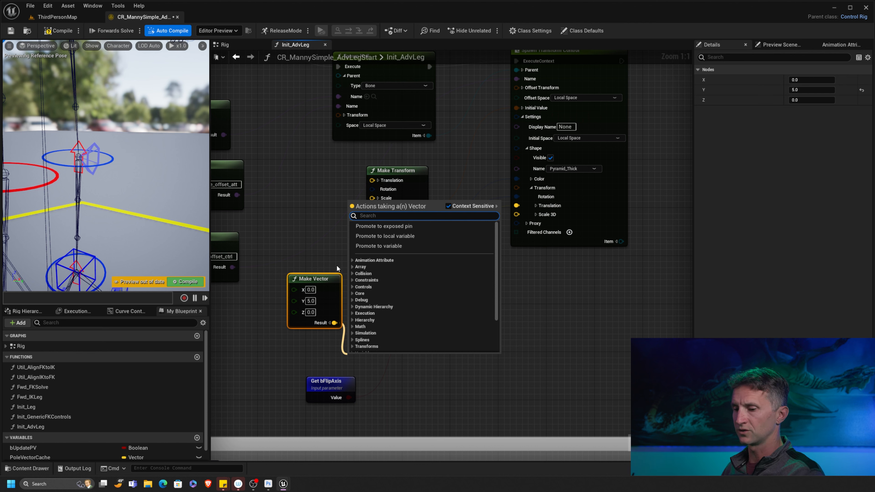
pyautogui.write('scale')
pyautogui.click(390, 286)
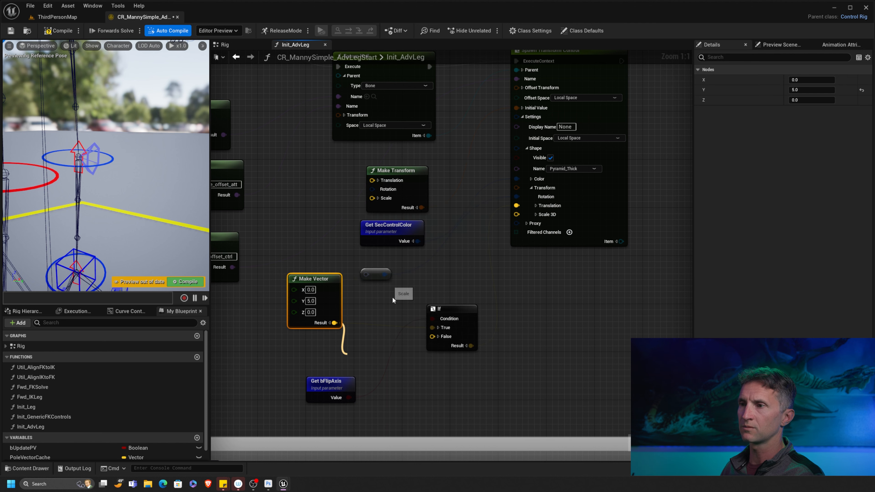
pyautogui.moveTo(362, 357); pyautogui.dragTo(349, 333)
pyautogui.click(362, 352)
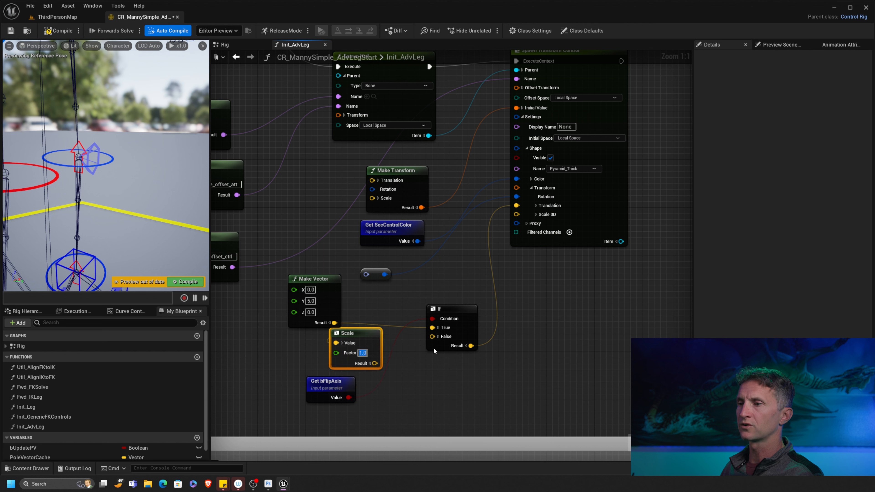
pyautogui.write('-1')
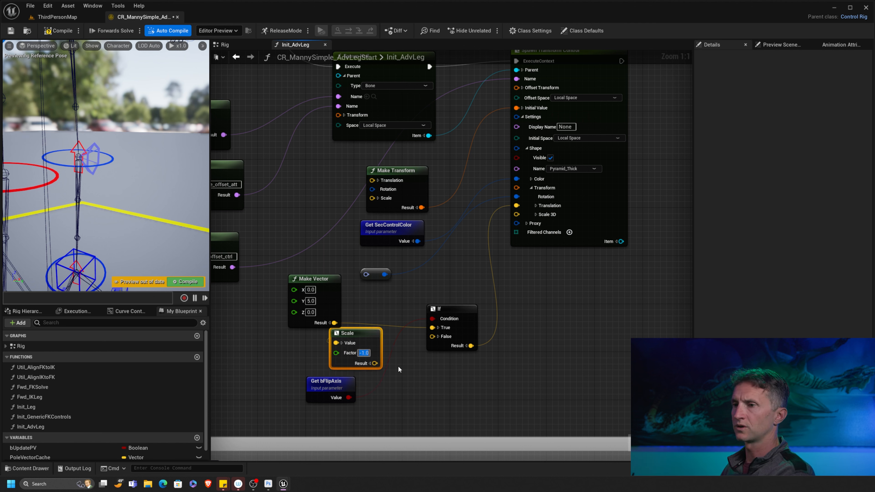
# - Wire the scaled vector into the If node's False input and tidy the four new nodes
pyautogui.moveTo(375, 363); pyautogui.dragTo(432, 337)
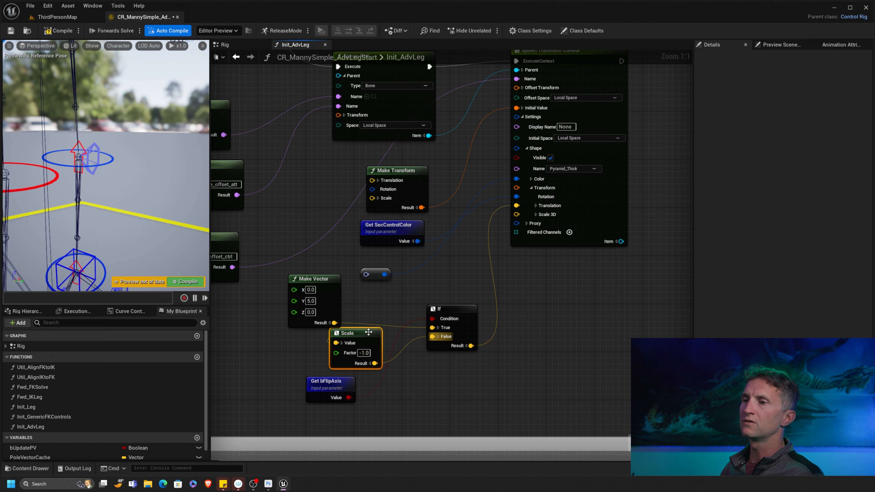
pyautogui.moveTo(313, 279); pyautogui.dragTo(290, 285)
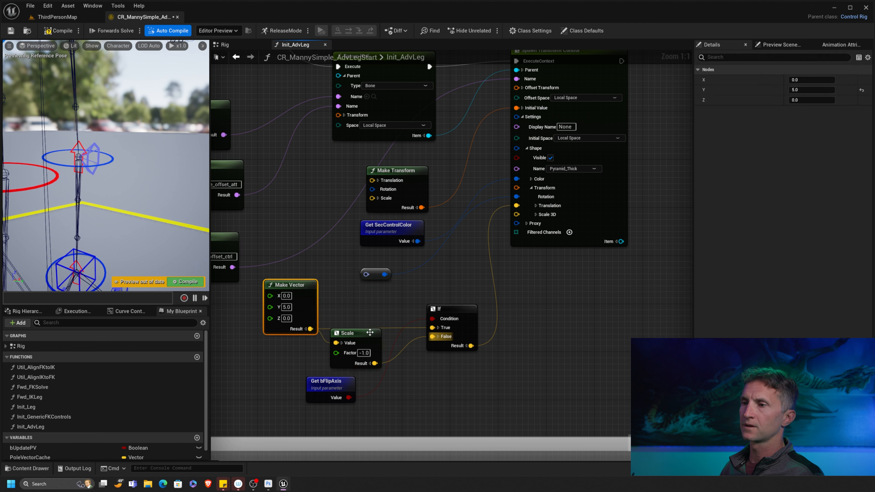
pyautogui.moveTo(370, 332); pyautogui.dragTo(369, 338)
pyautogui.moveTo(324, 392); pyautogui.dragTo(351, 313)
pyautogui.moveTo(271, 387); pyautogui.dragTo(440, 335)
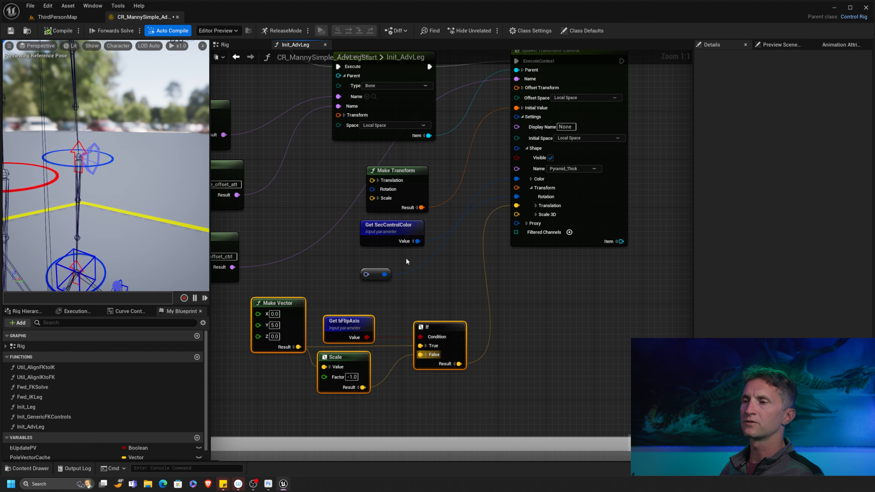
# - Move the Make Vector, bFlipAxis, Scale and If nodes lower and select the bFlipAxis getter
pyautogui.moveTo(405, 284); pyautogui.dragTo(413, 228, button='right')
pyautogui.moveTo(248, 262); pyautogui.dragTo(471, 322)
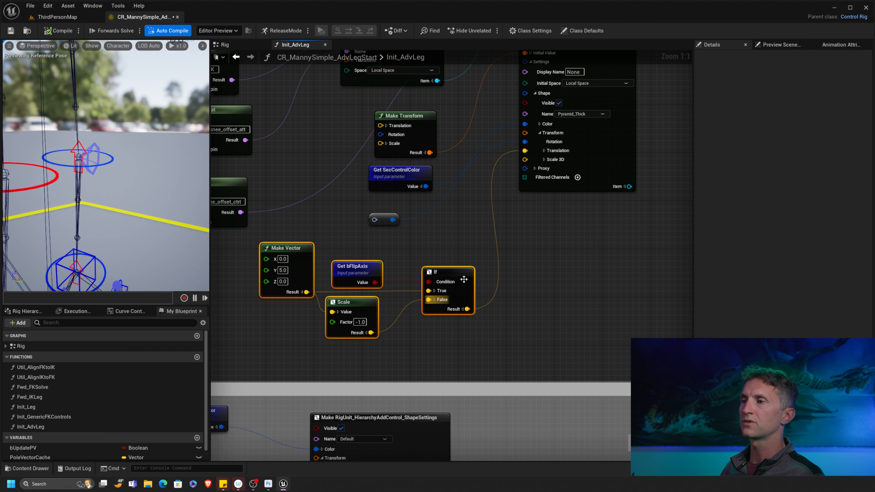
pyautogui.moveTo(464, 280); pyautogui.dragTo(473, 308)
pyautogui.moveTo(355, 270); pyautogui.dragTo(456, 305)
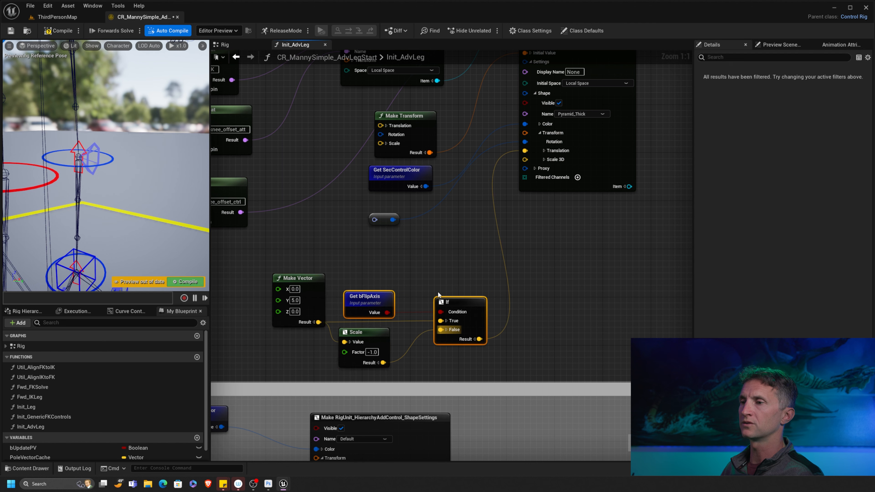
pyautogui.click(385, 296)
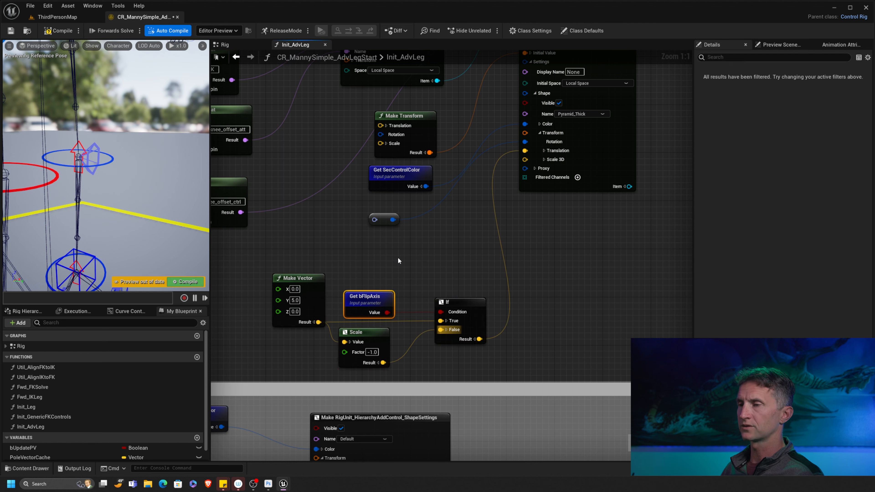
# - Add a second If node driven by bFlipAxis, with the -90° rotation as its True input
pyautogui.moveTo(387, 313); pyautogui.dragTo(433, 243)
pyautogui.write('if')
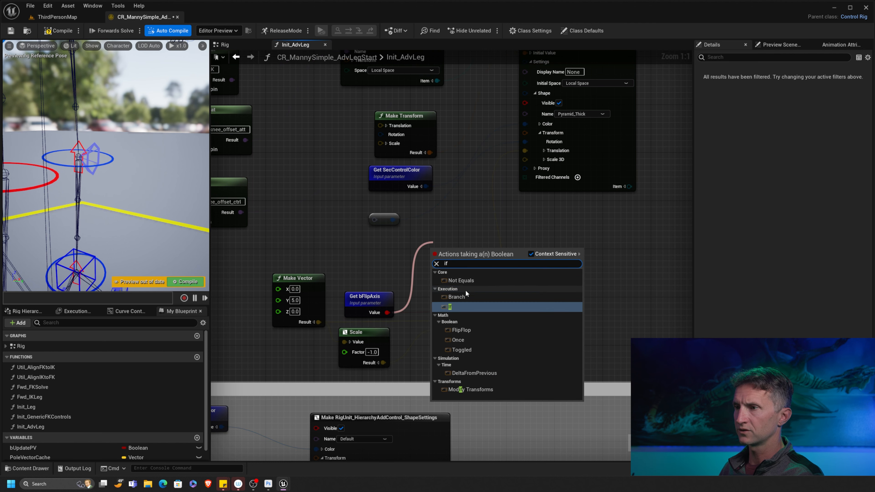
pyautogui.click(452, 306)
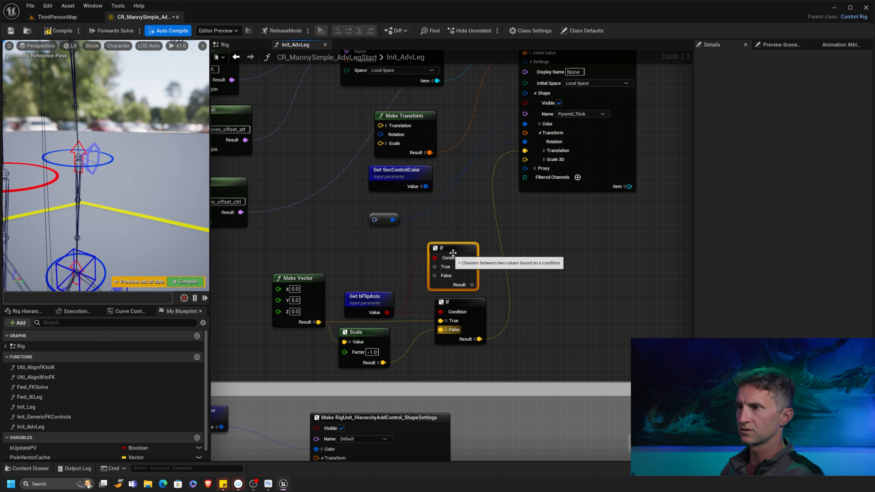
pyautogui.moveTo(450, 251); pyautogui.dragTo(440, 233)
pyautogui.moveTo(393, 219); pyautogui.dragTo(525, 142)
pyautogui.moveTo(441, 230); pyautogui.dragTo(435, 209)
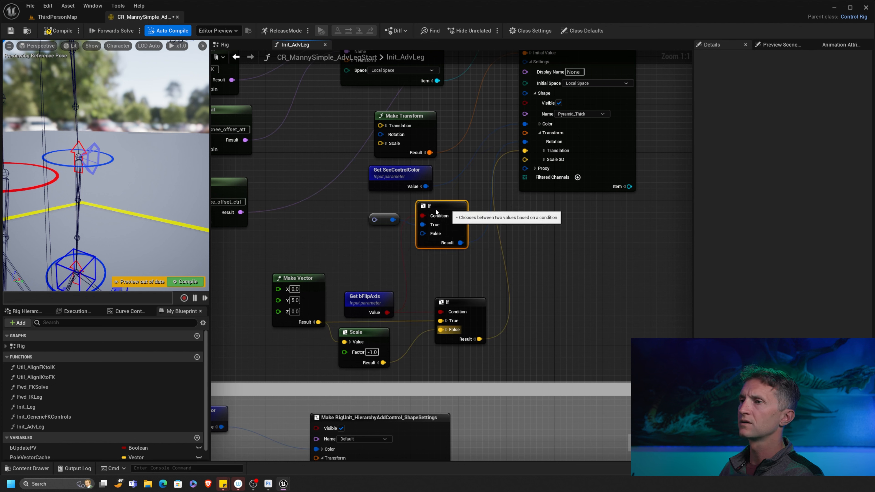
# - Duplicate the rotation value into the If's False input and set its Z angle to 90
pyautogui.click(383, 219)
pyautogui.hotkey('ctrl', 'c')
pyautogui.hotkey('ctrl', 'v')
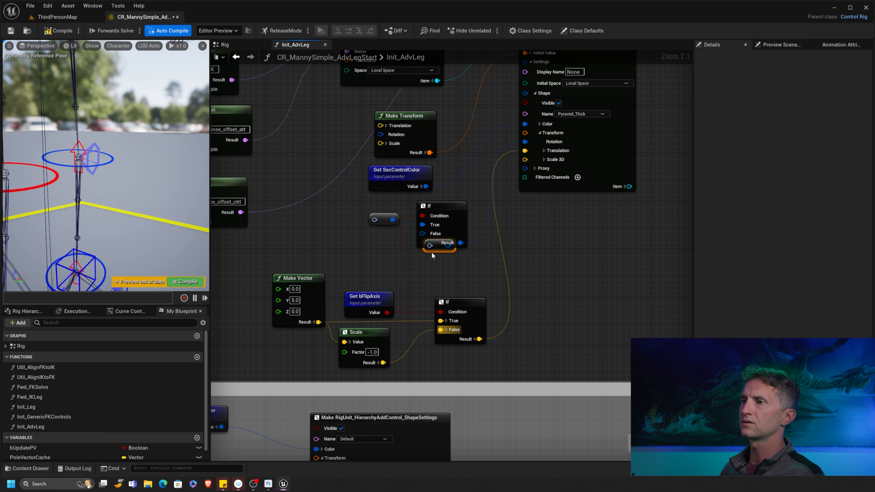
pyautogui.moveTo(430, 250); pyautogui.dragTo(424, 234)
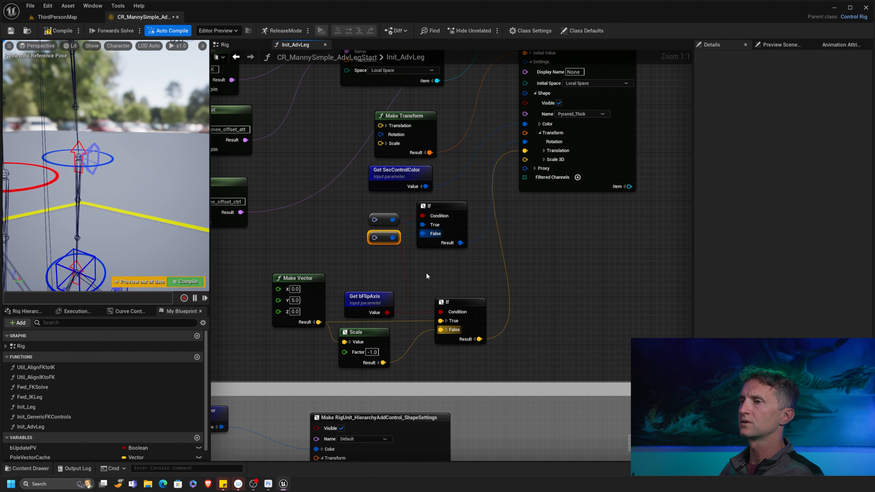
pyautogui.click(396, 257)
pyautogui.click(383, 237)
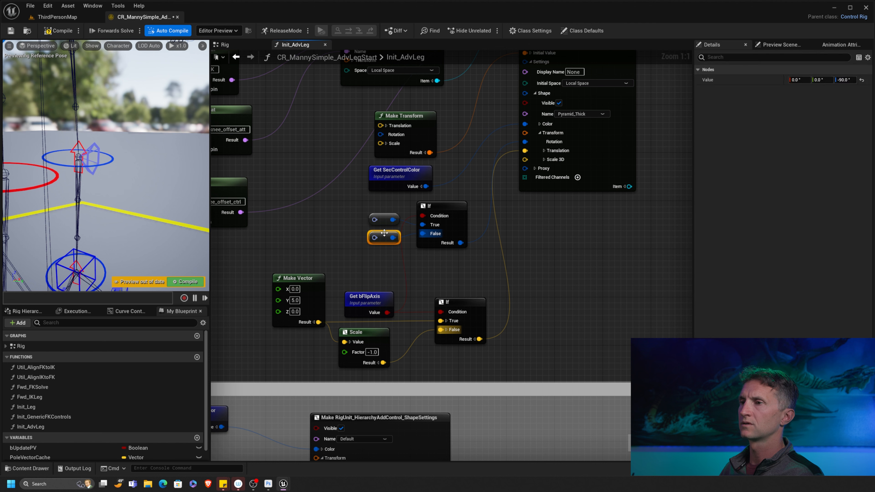
pyautogui.click(844, 80)
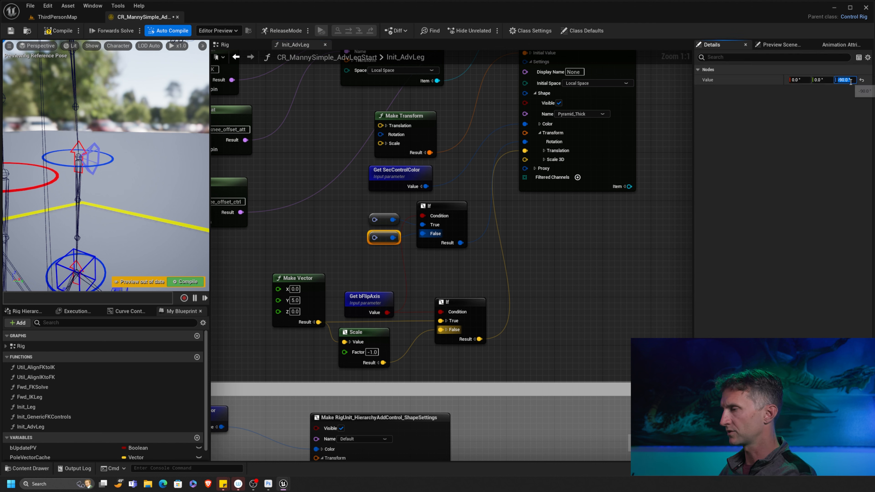
pyautogui.write('90')
pyautogui.press('Return')
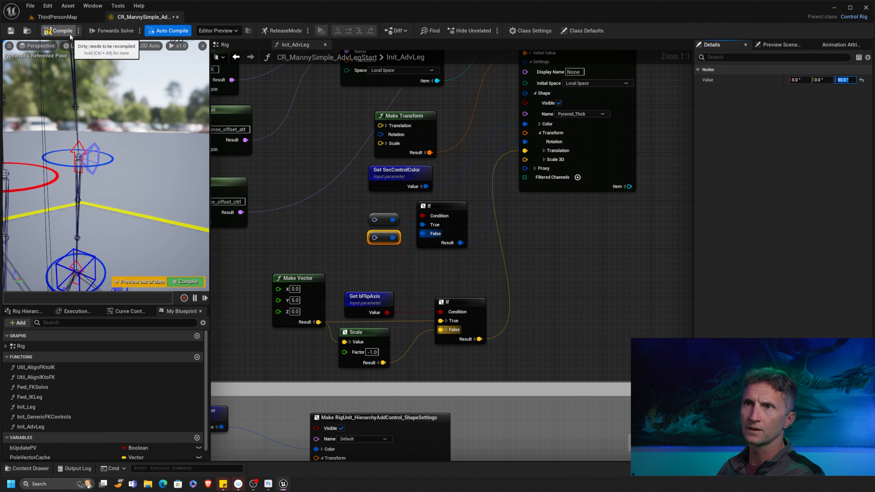
# - Compile and save the control rig
pyautogui.click(57, 32)
pyautogui.click(11, 31)
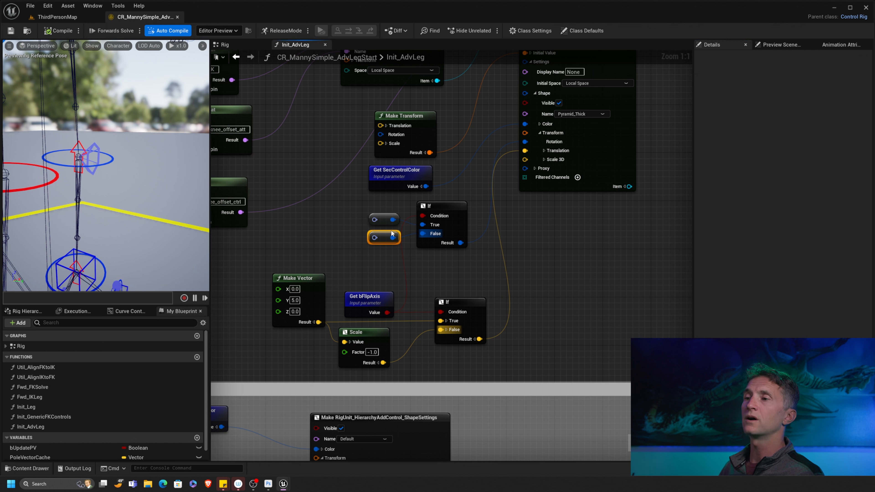
pyautogui.scroll(-3, 441, 239)
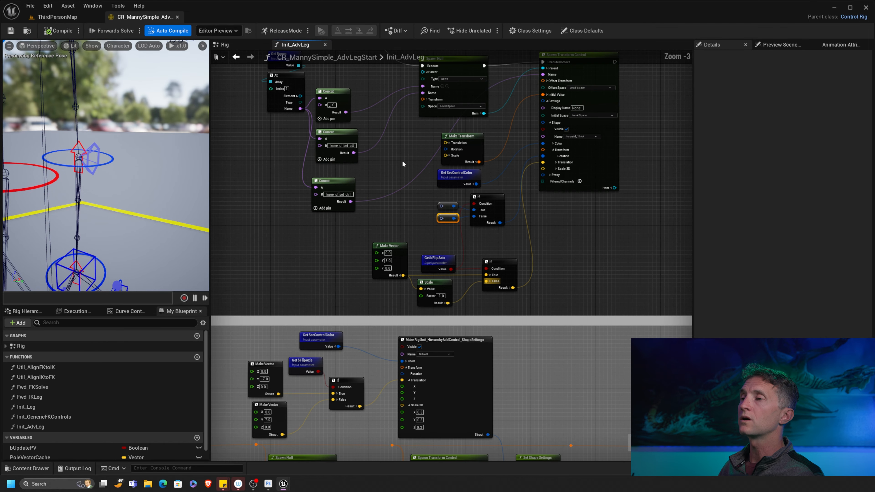
# - Frame the whole Init_AdvLeg network, orbit the preview to check both legs' controls, and save
pyautogui.moveTo(402, 160); pyautogui.dragTo(380, 222, button='right')
pyautogui.scroll(-2, 379, 223)
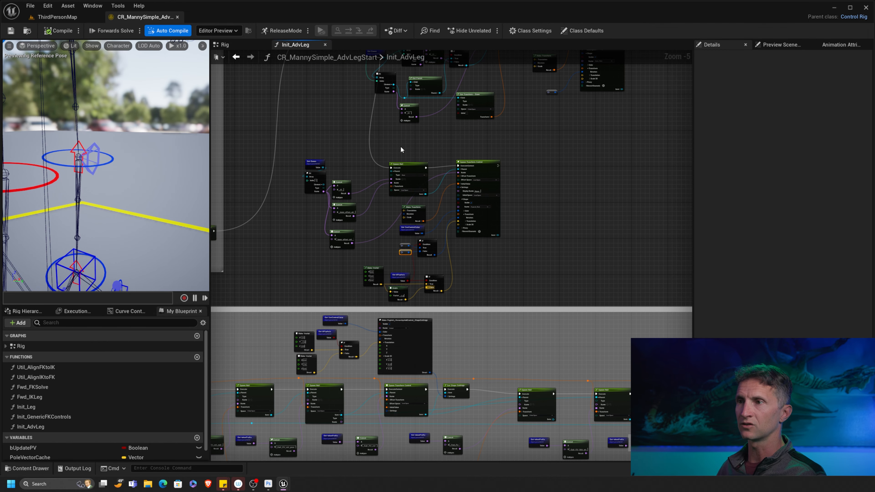
pyautogui.moveTo(341, 166); pyautogui.dragTo(356, 210, button='right')
pyautogui.moveTo(383, 153); pyautogui.dragTo(366, 169, button='right')
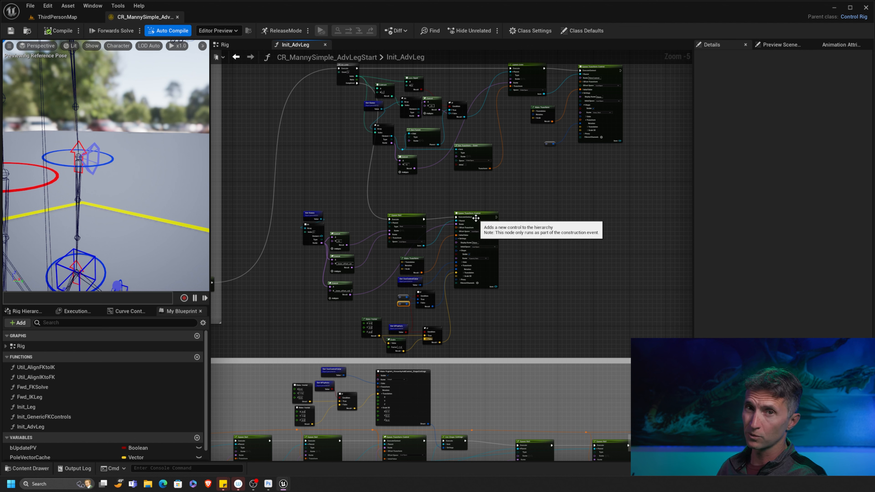
pyautogui.keyDown('alt'); pyautogui.moveTo(100, 212); pyautogui.dragTo(97, 88); pyautogui.keyUp('alt')
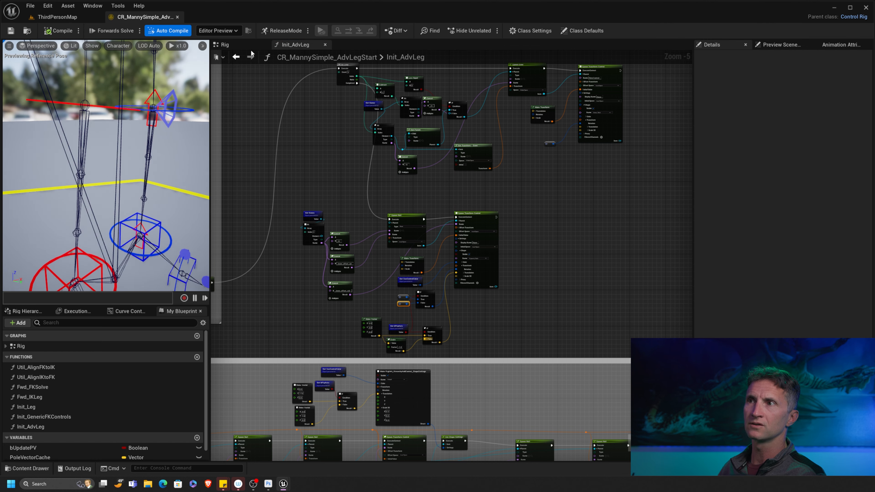
pyautogui.click(14, 32)
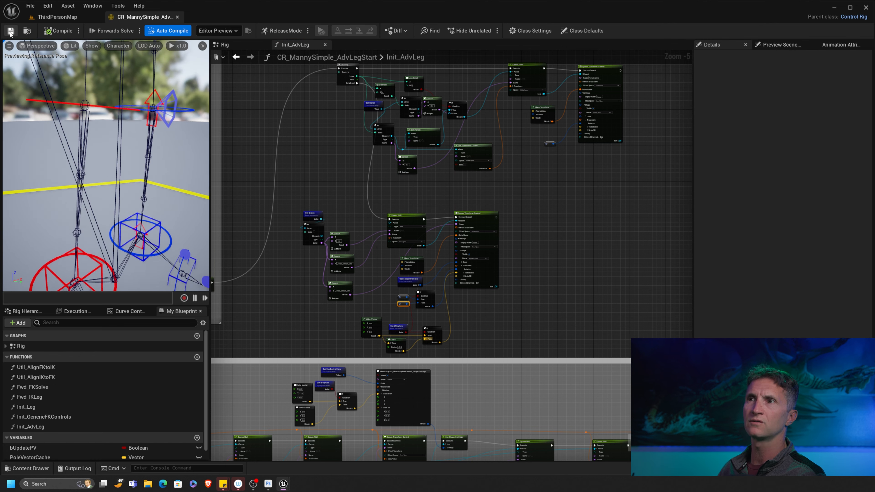
# - In the Rig graph, paste a copy of the Init_AdvLeg node near the right leg's nodes
pyautogui.click(225, 44)
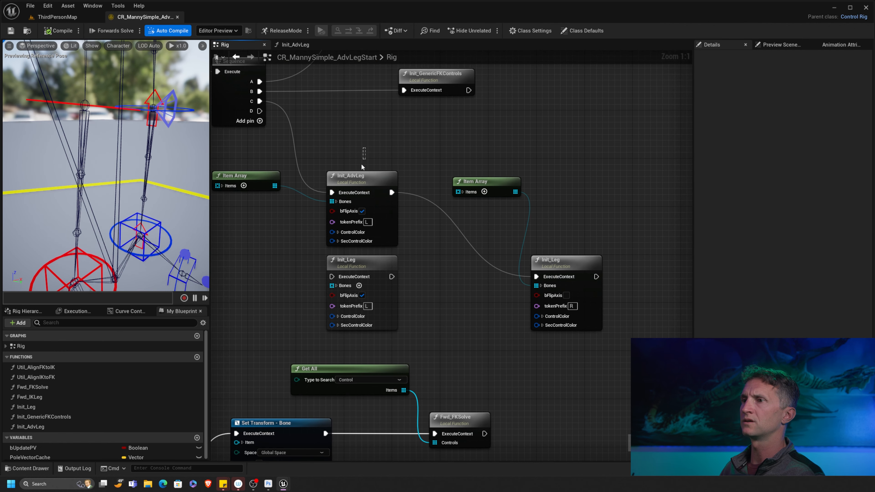
pyautogui.moveTo(362, 165); pyautogui.dragTo(360, 180)
pyautogui.hotkey('ctrl', 'c')
pyautogui.moveTo(551, 166); pyautogui.dragTo(473, 166, button='right')
pyautogui.hotkey('ctrl', 'v')
pyautogui.moveTo(508, 171); pyautogui.dragTo(512, 165)
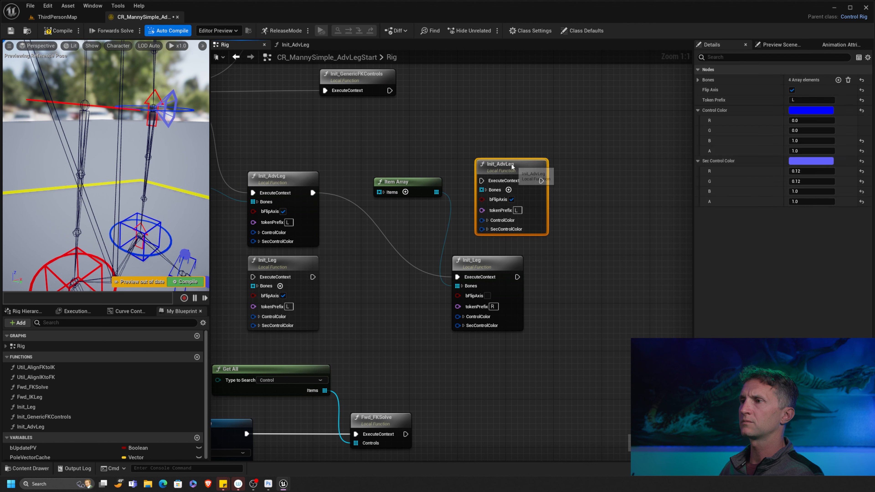
# - Feed the right leg's Item Array into the copy's Bones, with tokenPrefix R and bFlipAxis off
pyautogui.moveTo(436, 192); pyautogui.dragTo(479, 190)
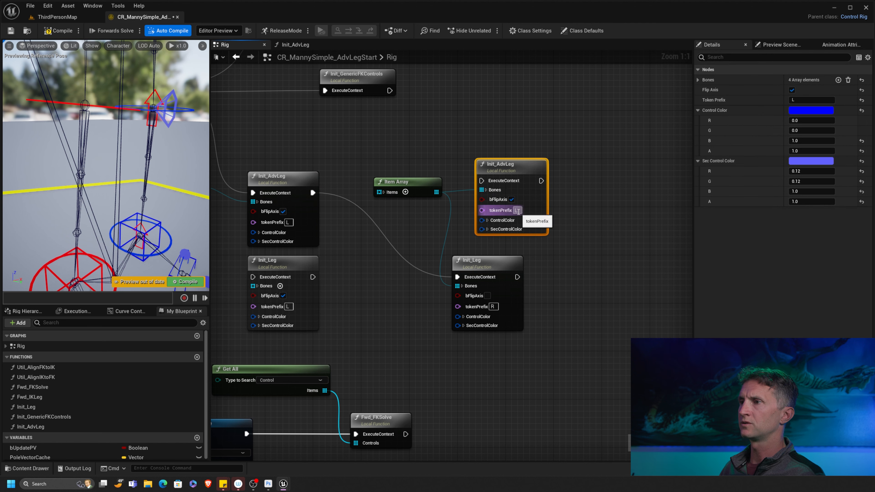
pyautogui.write('R')
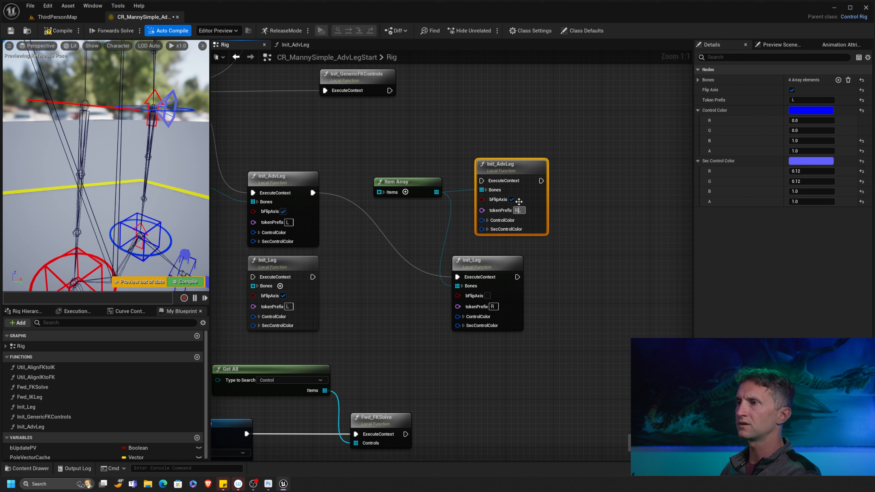
pyautogui.click(511, 200)
pyautogui.click(571, 210)
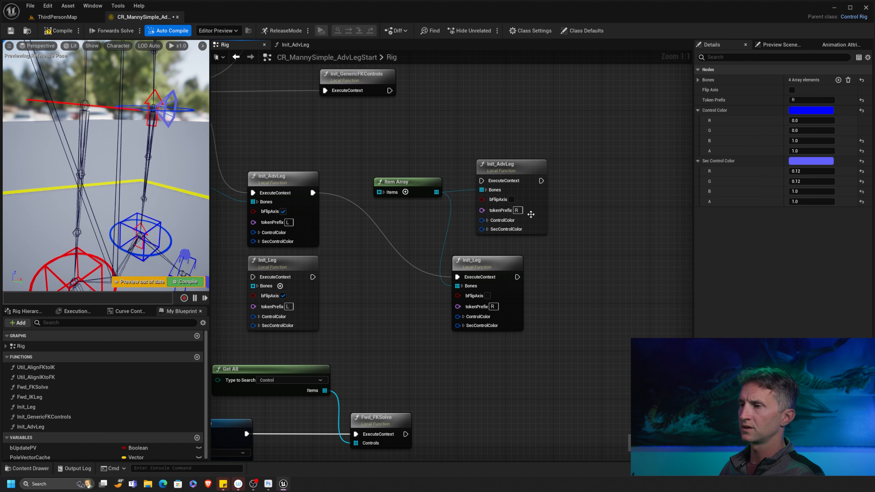
# - Chain the new Init_AdvLeg after the left leg's call and delete the old right-leg Init_Leg node
pyautogui.moveTo(492, 260); pyautogui.dragTo(485, 271)
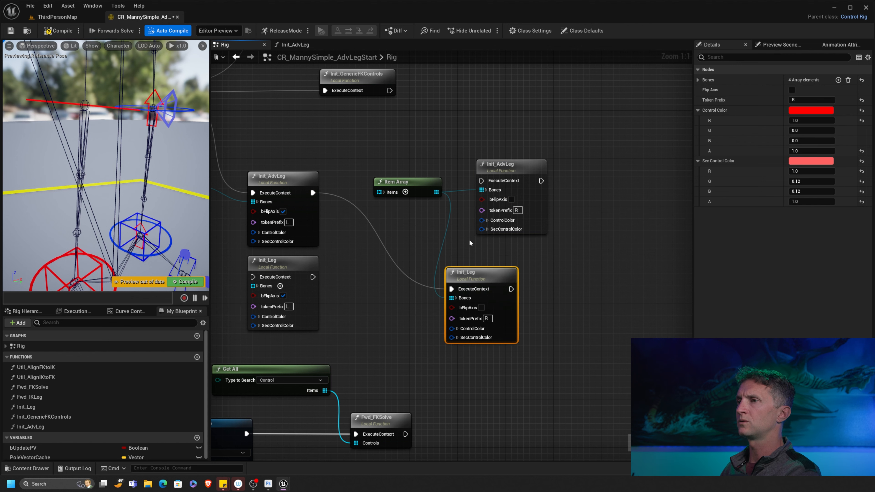
pyautogui.moveTo(312, 193); pyautogui.dragTo(482, 180)
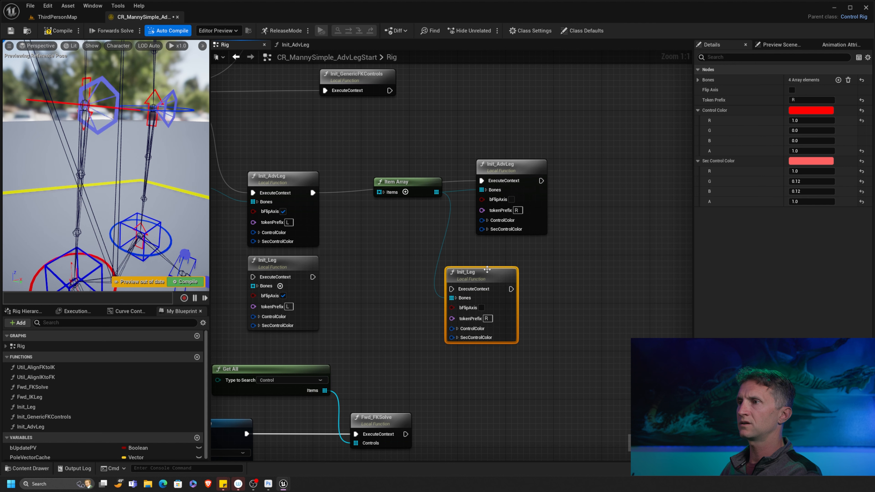
pyautogui.moveTo(491, 268)
pyautogui.mouseDown()
pyautogui.moveTo(491, 293)
pyautogui.moveTo(491, 279)
pyautogui.mouseUp()
pyautogui.moveTo(511, 166)
pyautogui.mouseDown()
pyautogui.moveTo(509, 183)
pyautogui.moveTo(509, 172)
pyautogui.mouseUp()
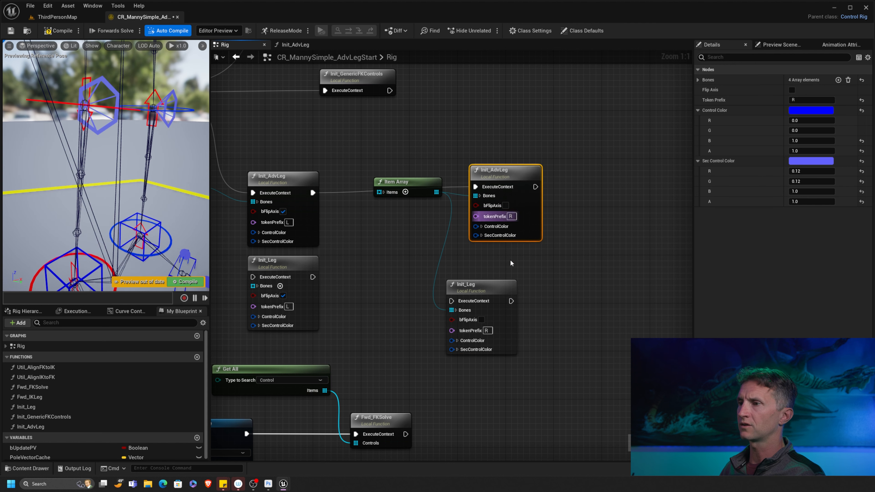
pyautogui.moveTo(503, 279)
pyautogui.mouseDown()
pyautogui.moveTo(516, 263)
pyautogui.moveTo(494, 265)
pyautogui.mouseUp()
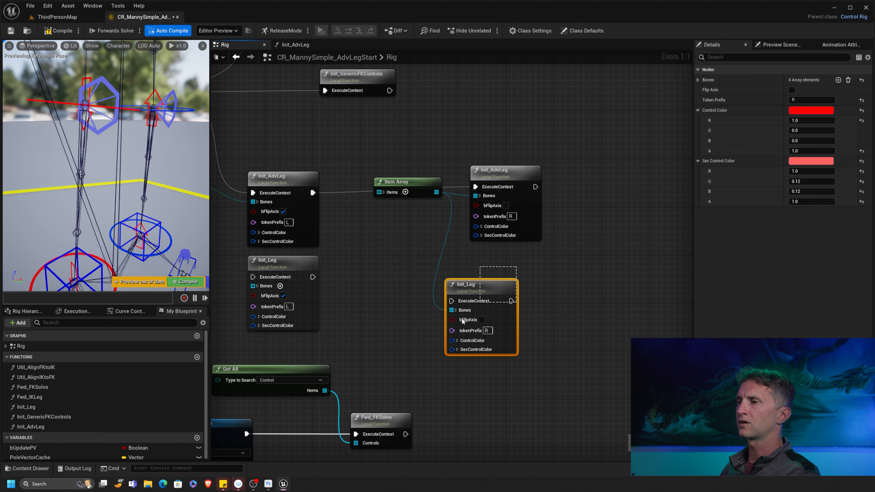
pyautogui.press('Delete')
# - Give the right-leg call a red control colour and light-red secondary colour (R 1, B 0.12)
pyautogui.click(513, 210)
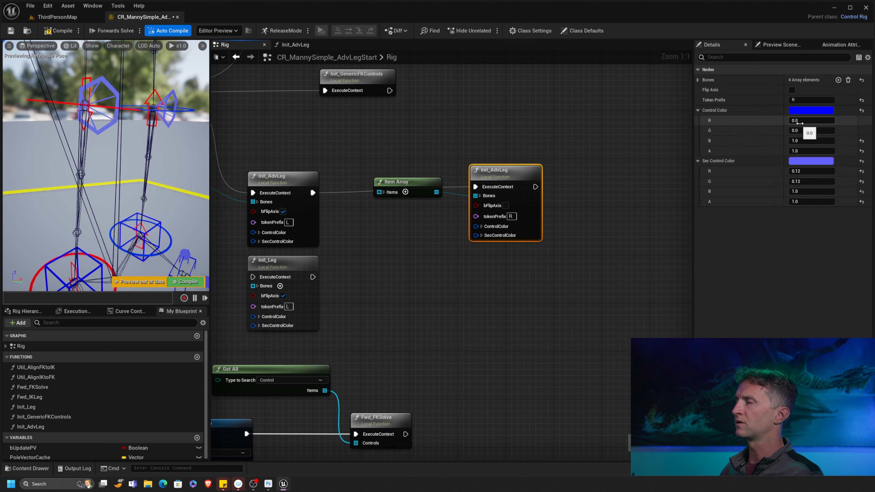
pyautogui.click(803, 121)
pyautogui.write('1')
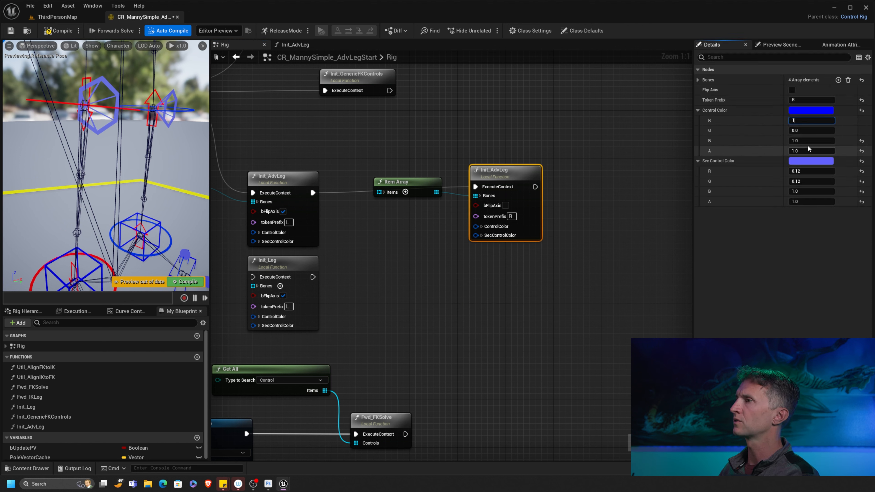
pyautogui.click(840, 149)
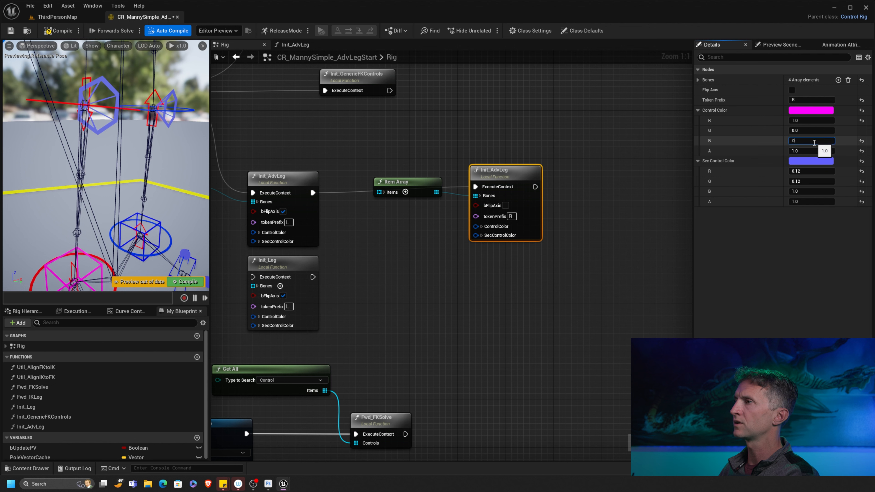
pyautogui.click(803, 171)
pyautogui.write('1')
pyautogui.press('Tab')
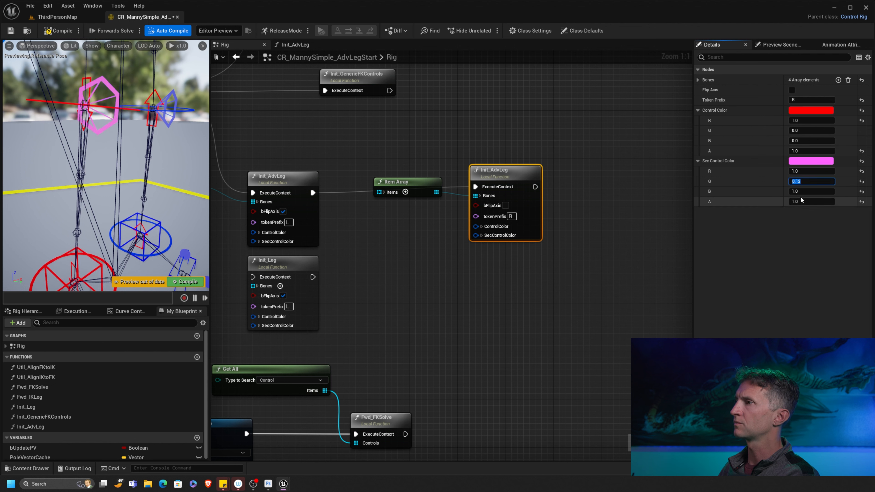
pyautogui.press('Tab')
pyautogui.write('0.12')
pyautogui.press('Return')
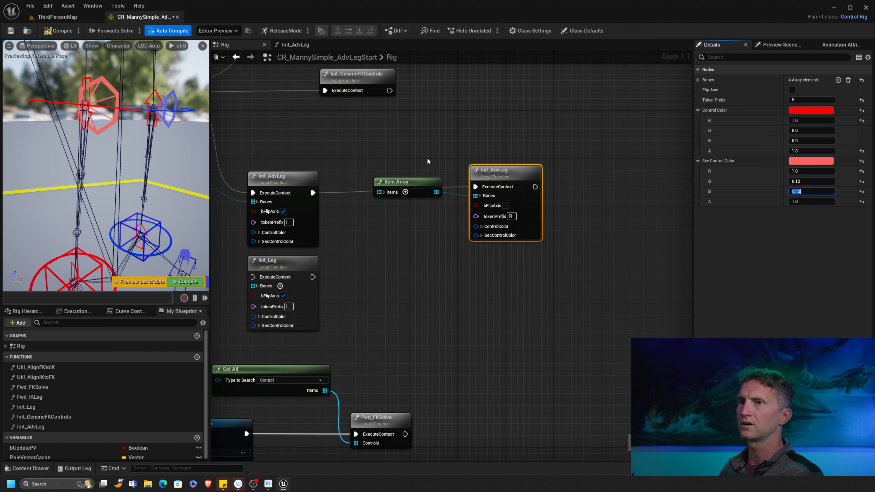
pyautogui.keyDown('alt'); pyautogui.moveTo(123, 120); pyautogui.dragTo(119, 148); pyautogui.keyUp('alt')
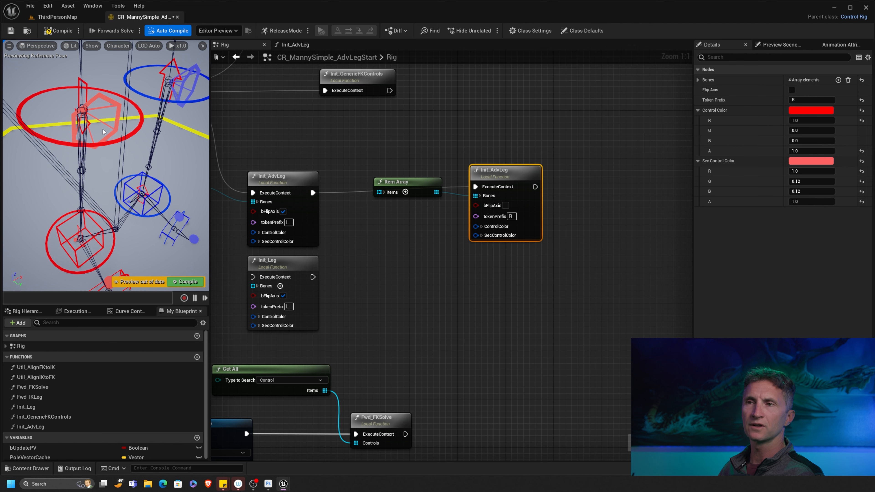
pyautogui.keyDown('alt'); pyautogui.moveTo(125, 127); pyautogui.dragTo(162, 133); pyautogui.keyUp('alt')
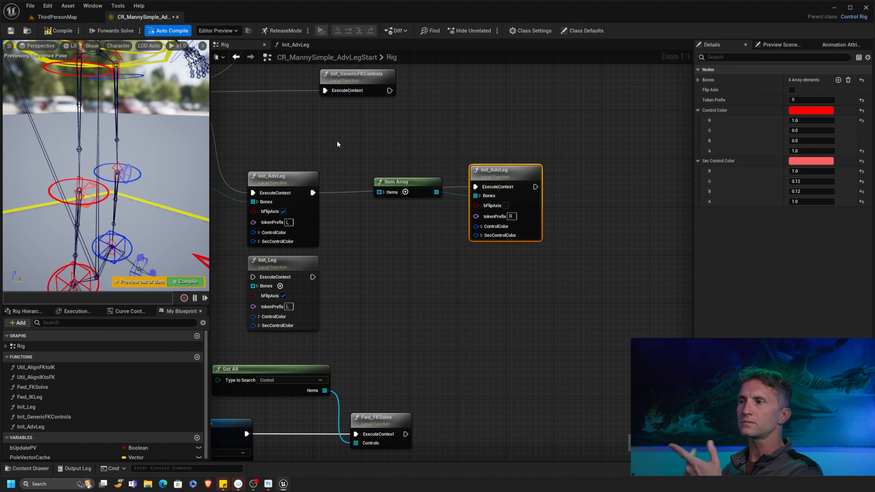
# - Tidy the Item Array and Init_AdvLeg nodes, compile, and delete the remaining Init_Leg node
pyautogui.click(397, 182)
pyautogui.moveTo(396, 182); pyautogui.dragTo(402, 212)
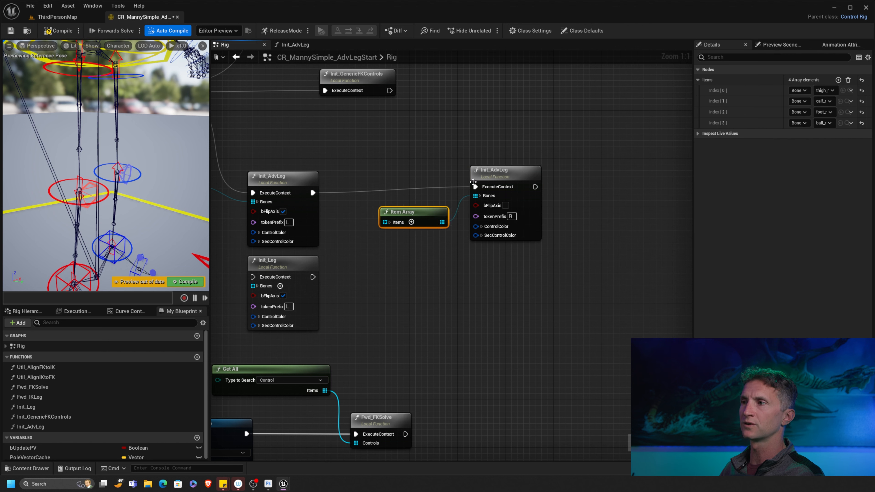
pyautogui.moveTo(505, 166); pyautogui.dragTo(498, 173)
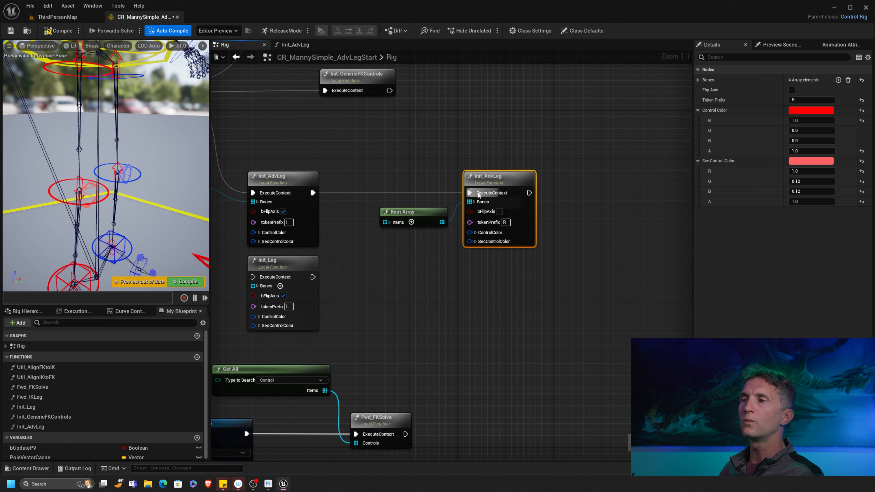
pyautogui.click(58, 31)
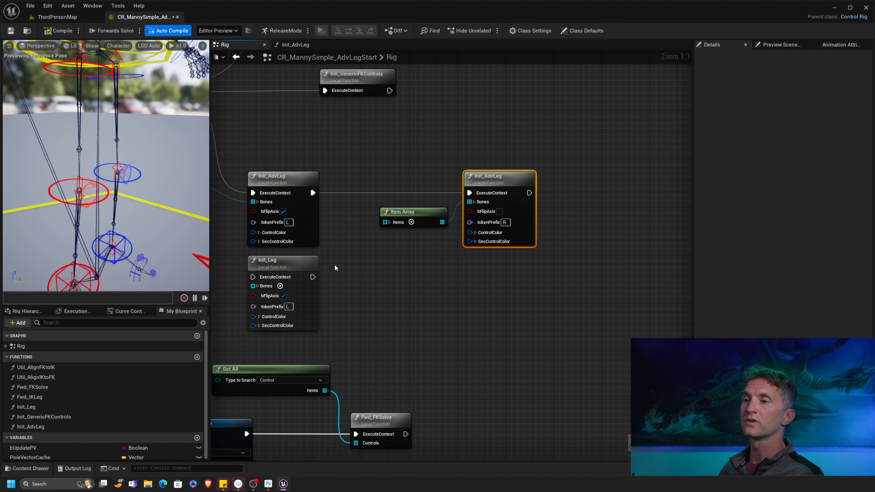
pyautogui.click(304, 264)
pyautogui.press('Delete')
pyautogui.moveTo(302, 180); pyautogui.dragTo(333, 189, button='right')
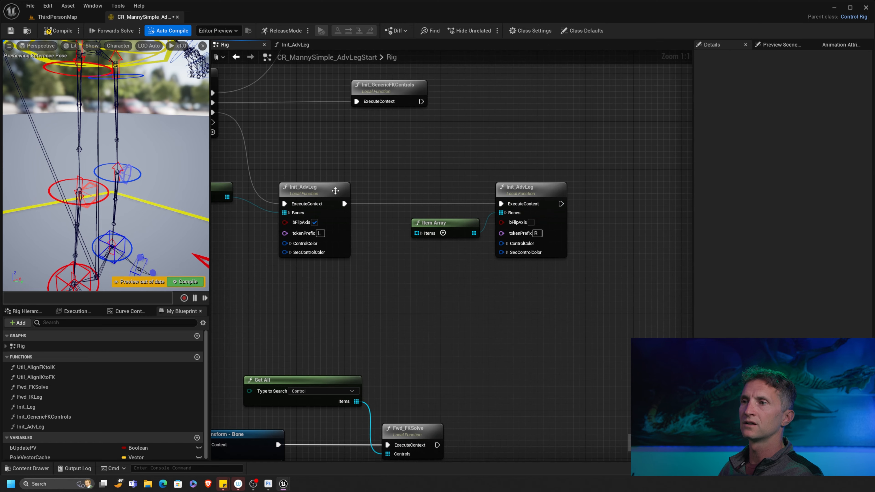
# - Open the Init_AdvLeg function graph and zoom out to see its nodes
pyautogui.doubleClick(323, 189)
pyautogui.scroll(-1, 473, 198)
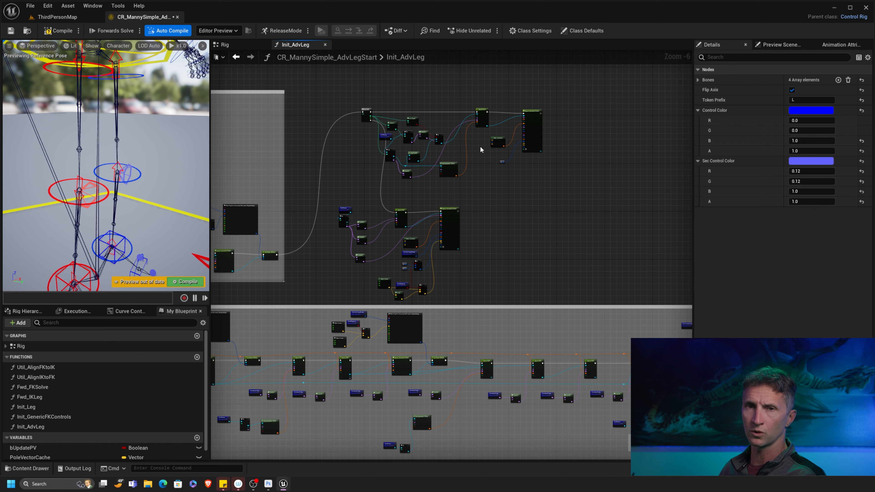
pyautogui.scroll(7, 379, 207)
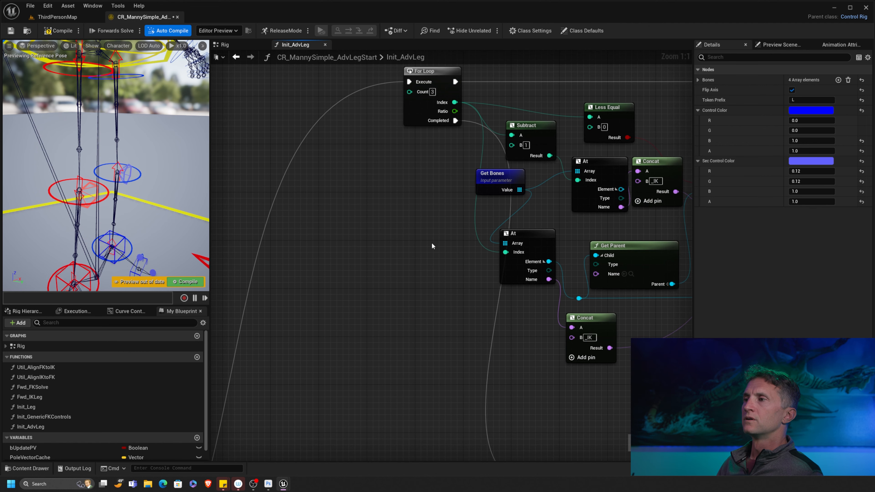
pyautogui.moveTo(431, 243); pyautogui.dragTo(402, 234, button='right')
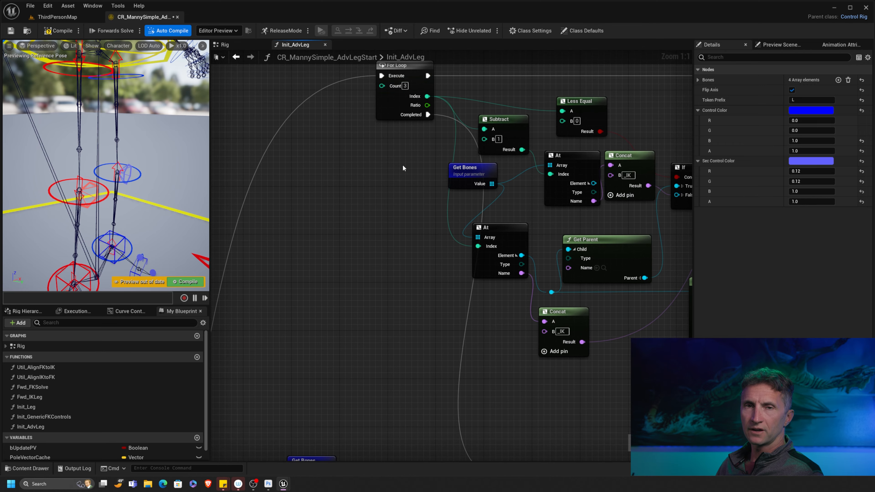
pyautogui.scroll(-5, 435, 216)
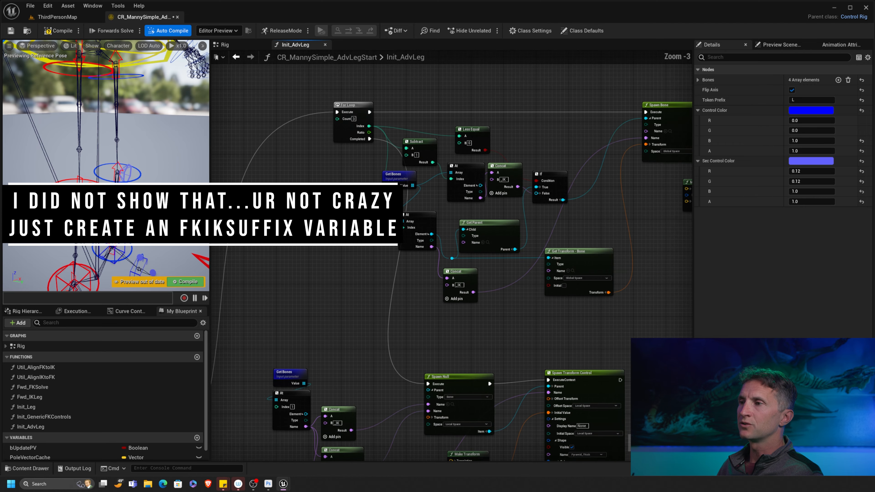
pyautogui.moveTo(495, 258); pyautogui.dragTo(400, 212, button='right')
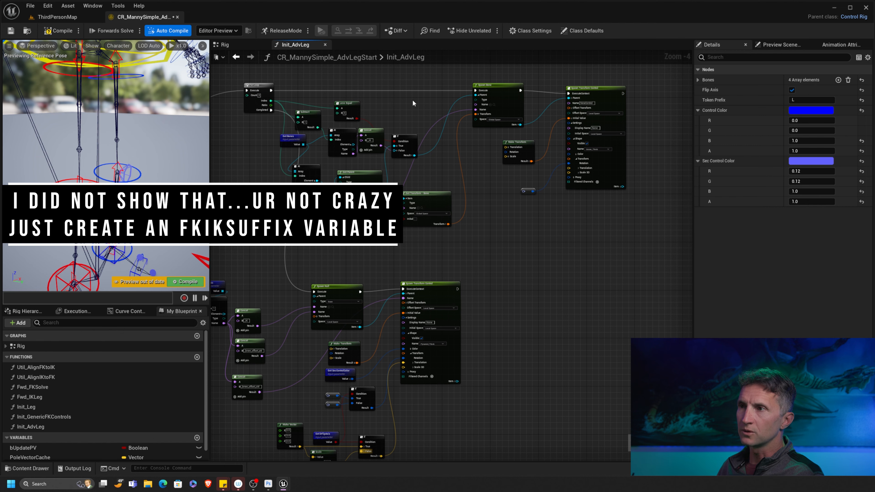
pyautogui.moveTo(361, 321); pyautogui.dragTo(423, 296, button='right')
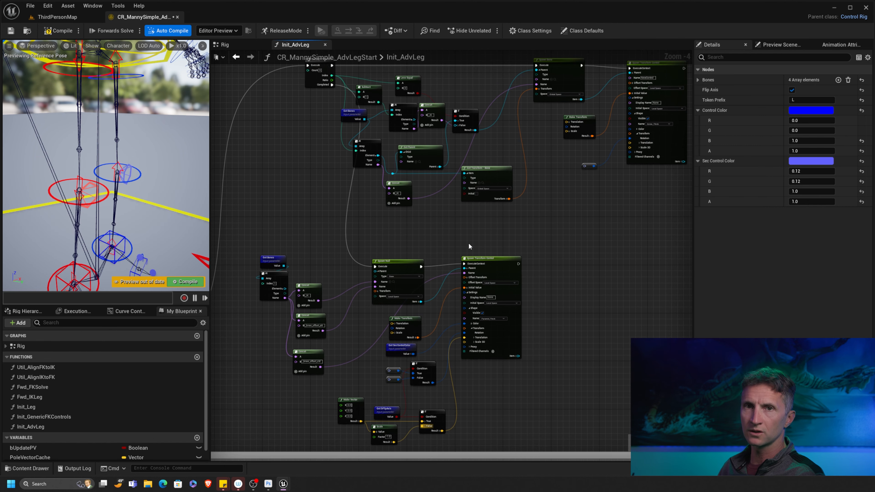
pyautogui.scroll(-3, 483, 244)
# - Marquee-select the loop nodes and move them up and to the right
pyautogui.moveTo(568, 135); pyautogui.dragTo(342, 333)
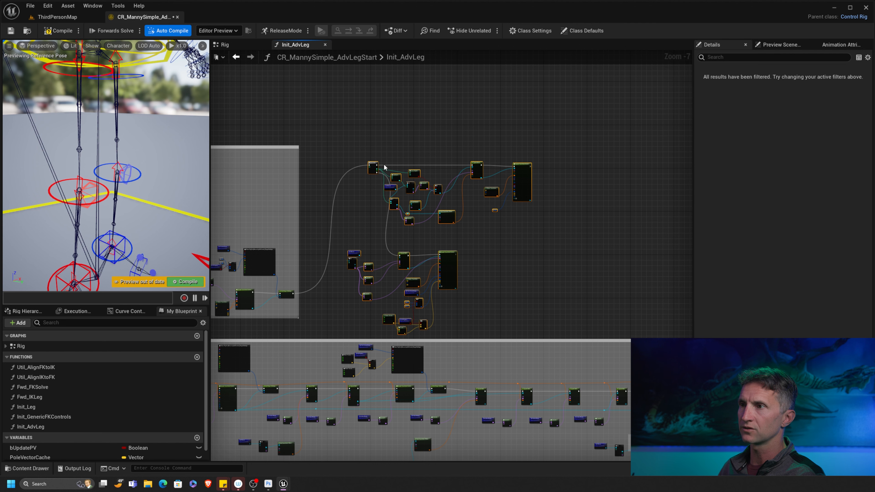
pyautogui.moveTo(375, 168); pyautogui.dragTo(450, 129)
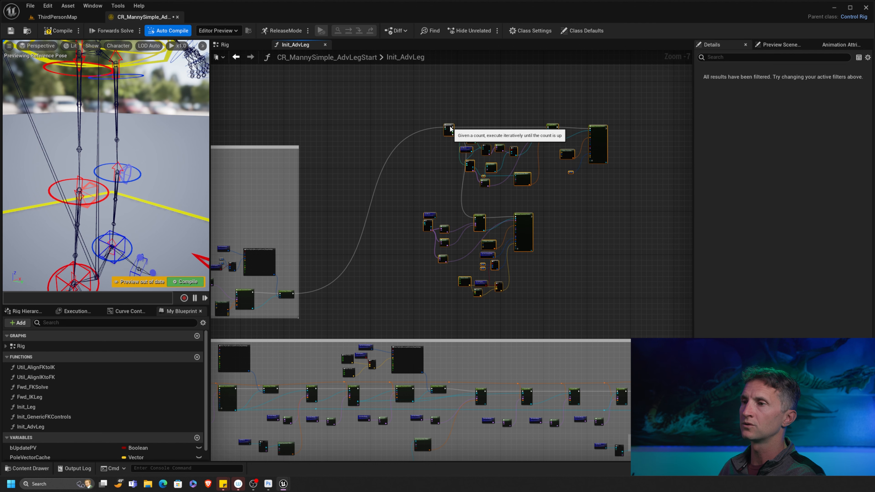
pyautogui.scroll(2, 396, 192)
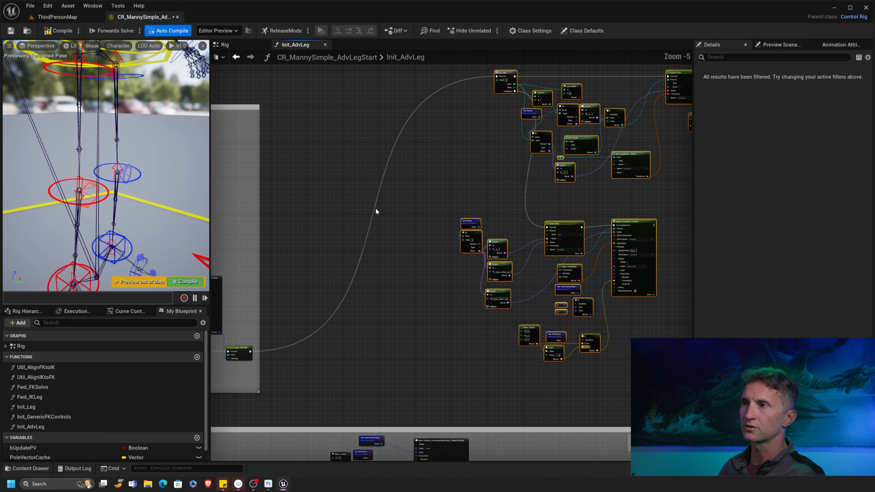
pyautogui.moveTo(336, 180); pyautogui.dragTo(356, 195, button='right')
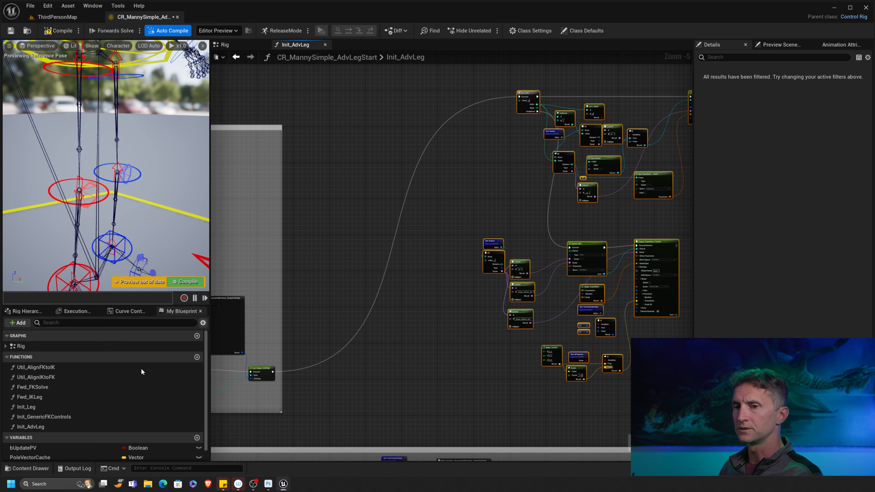
pyautogui.scroll(-1, 206, 395)
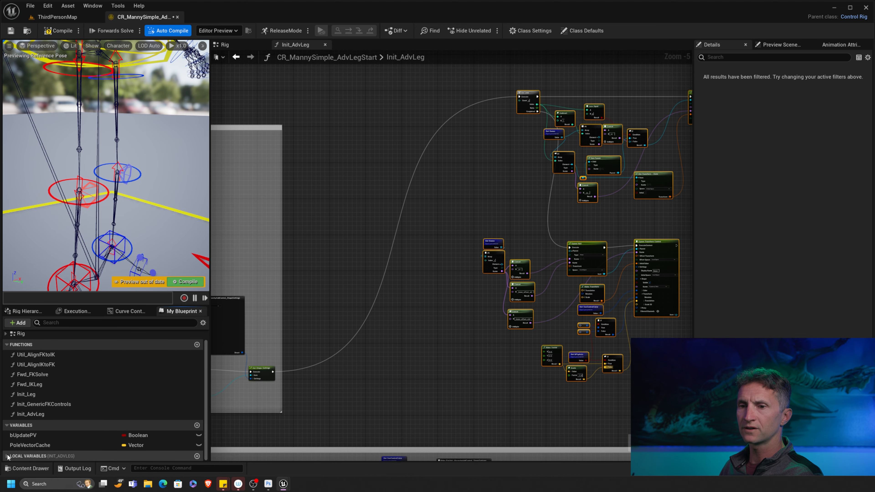
# - Add a Set FKIKSuffix node from the FKIKSuffix variable
pyautogui.scroll(-1, 200, 419)
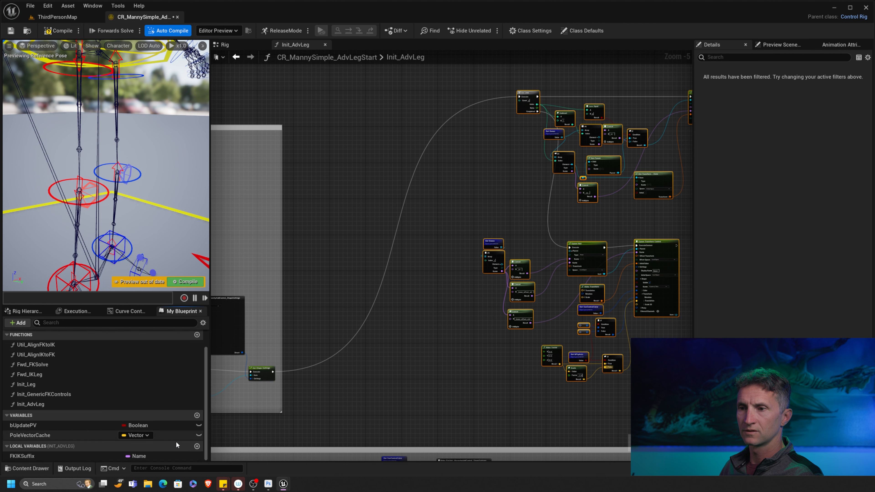
pyautogui.moveTo(22, 456); pyautogui.dragTo(438, 100)
pyautogui.click(420, 124)
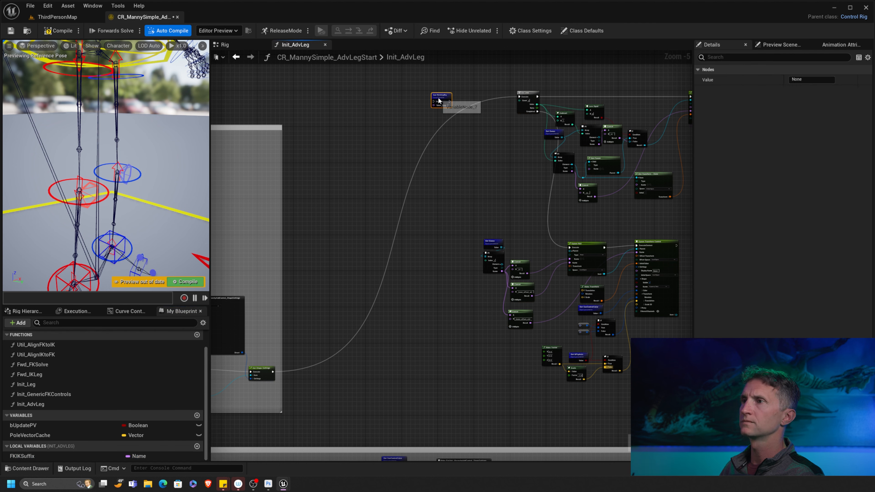
pyautogui.scroll(2, 478, 129)
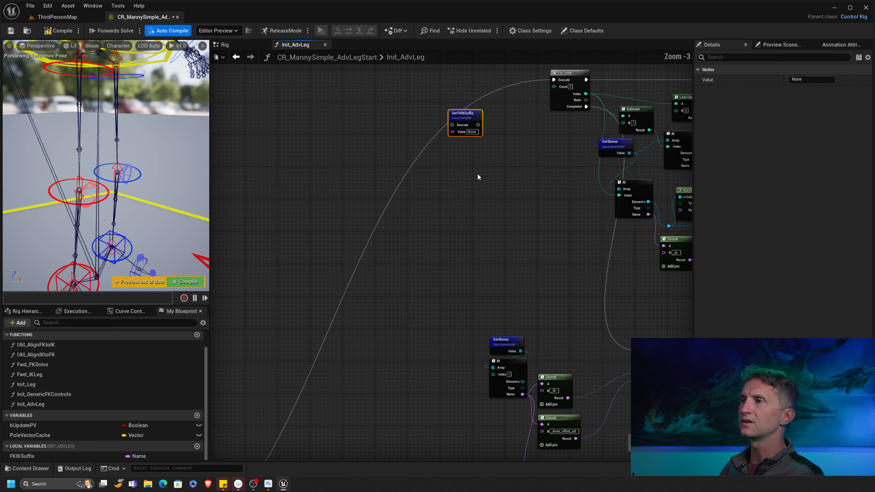
# - Add a Make Array node, removing a stray Get FKIKSuffix node
pyautogui.rightClick(346, 194)
pyautogui.write('make')
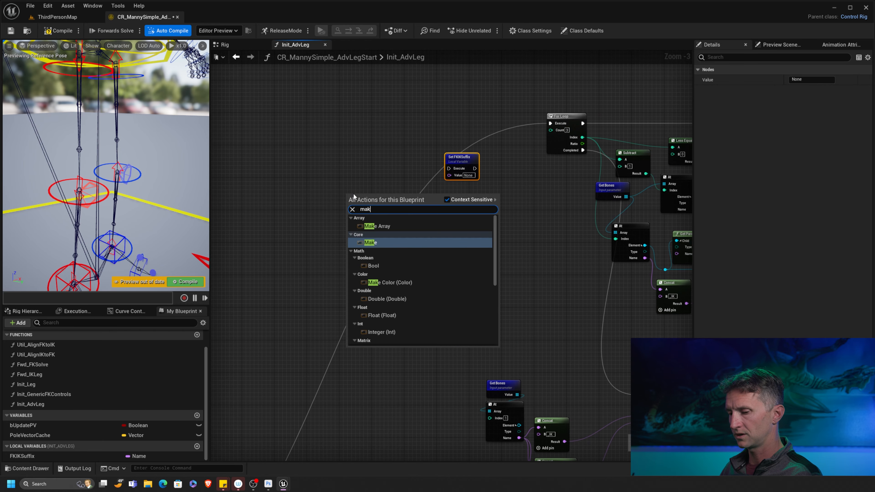
pyautogui.click(376, 226)
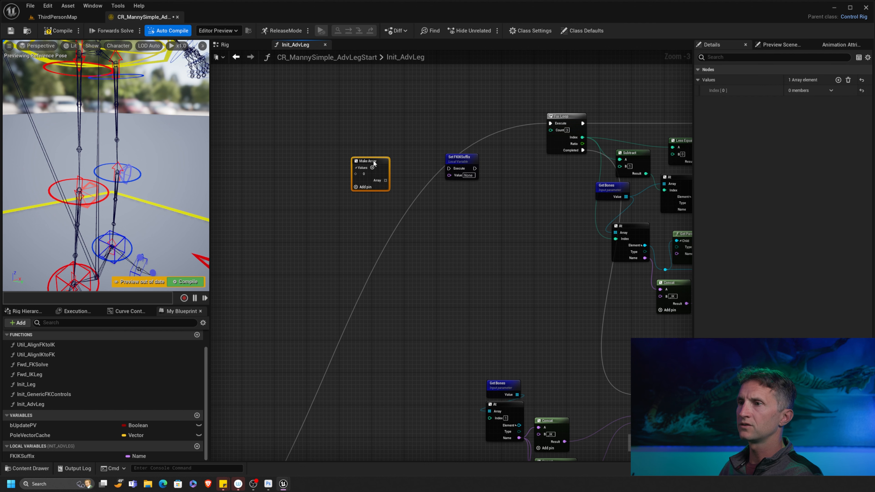
pyautogui.moveTo(373, 164); pyautogui.dragTo(365, 167)
pyautogui.moveTo(25, 456); pyautogui.dragTo(349, 177)
pyautogui.click(335, 215)
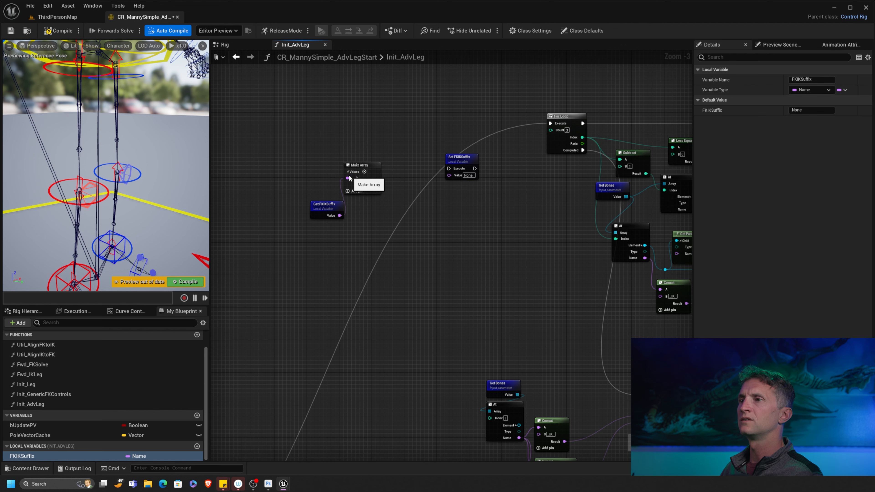
pyautogui.keyDown('alt'); pyautogui.click(348, 178); pyautogui.keyUp('alt')
pyautogui.click(330, 208)
pyautogui.press('Delete')
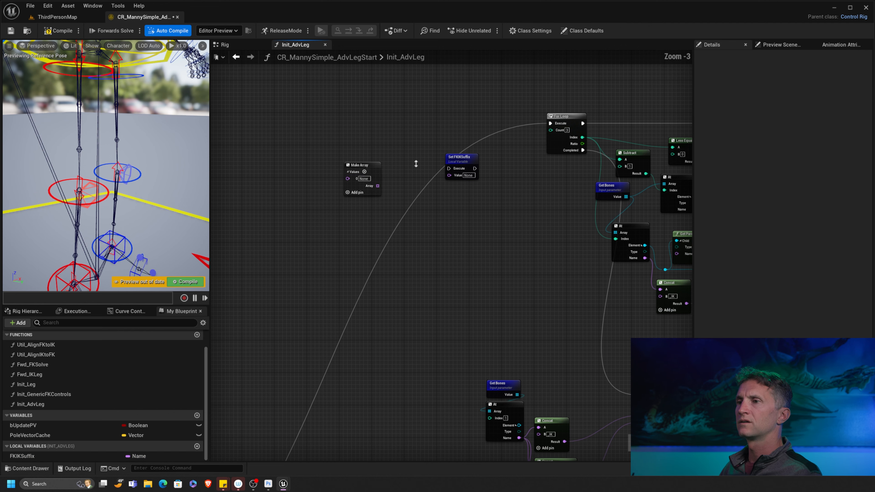
pyautogui.scroll(3, 414, 166)
# - Fill the Make Array with _IK and _FK elements and move it left of Set FKIKSuffix
pyautogui.click(340, 185)
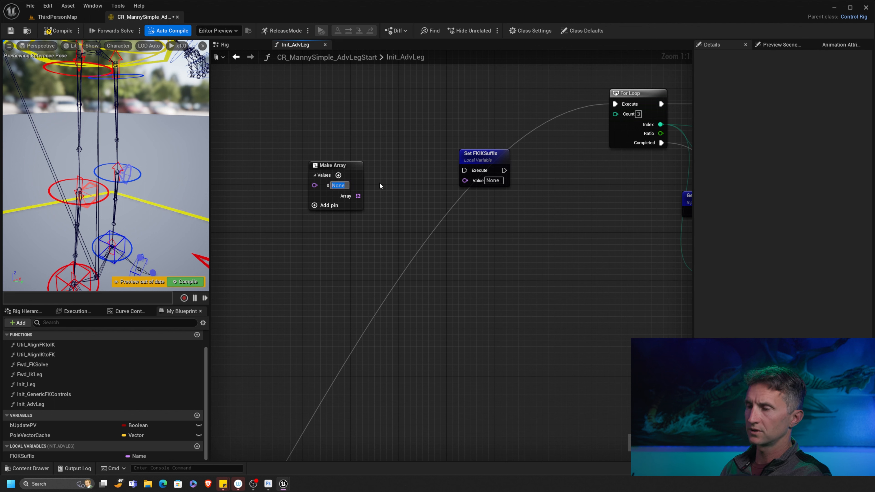
pyautogui.write('IK')
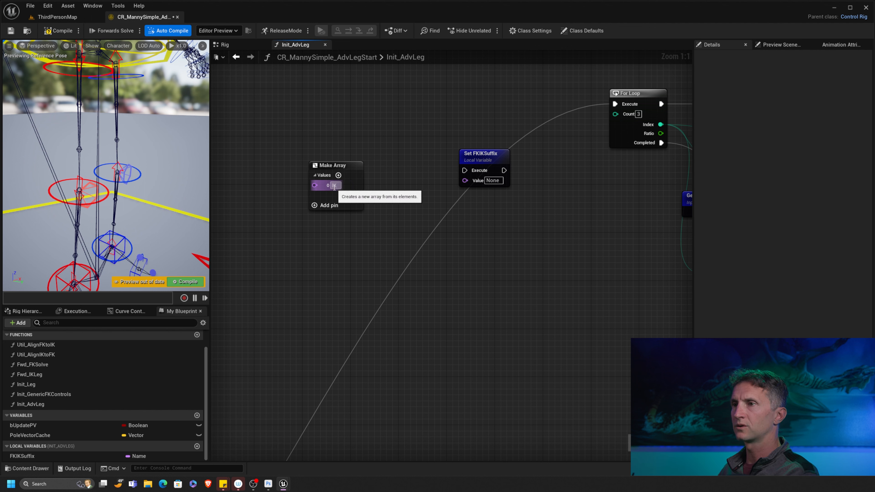
pyautogui.write('_')
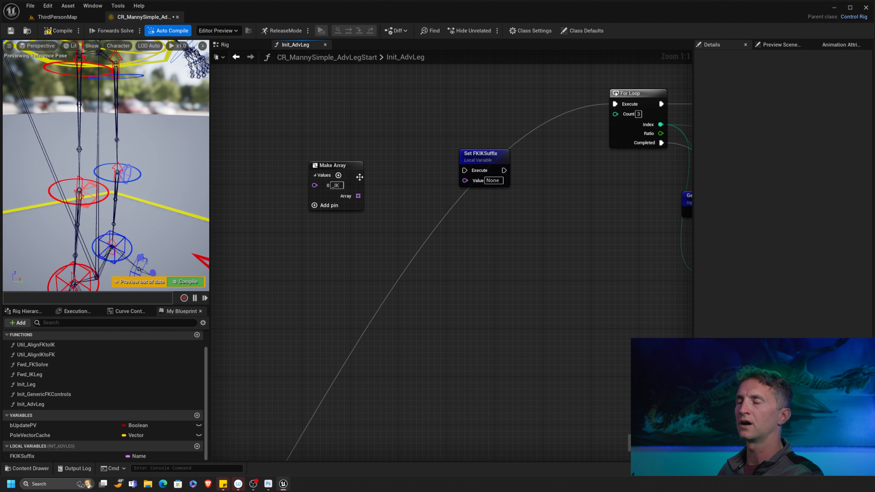
pyautogui.click(338, 175)
pyautogui.click(338, 196)
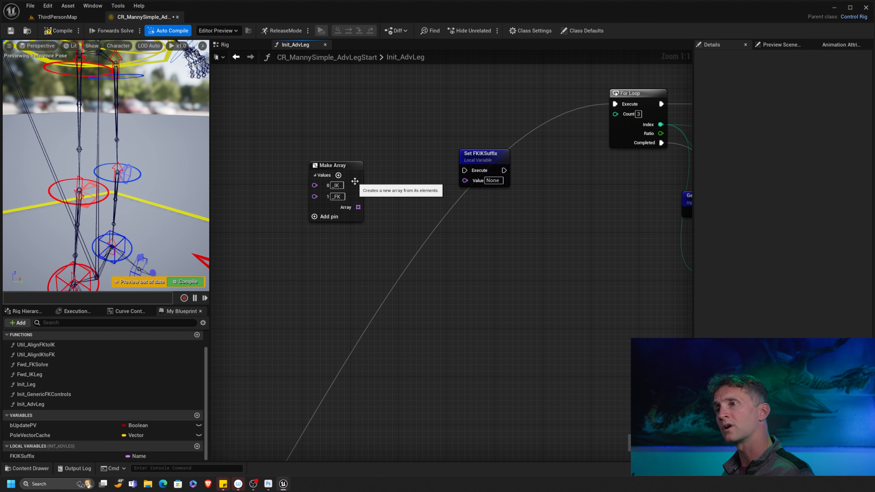
pyautogui.moveTo(349, 165); pyautogui.dragTo(306, 123)
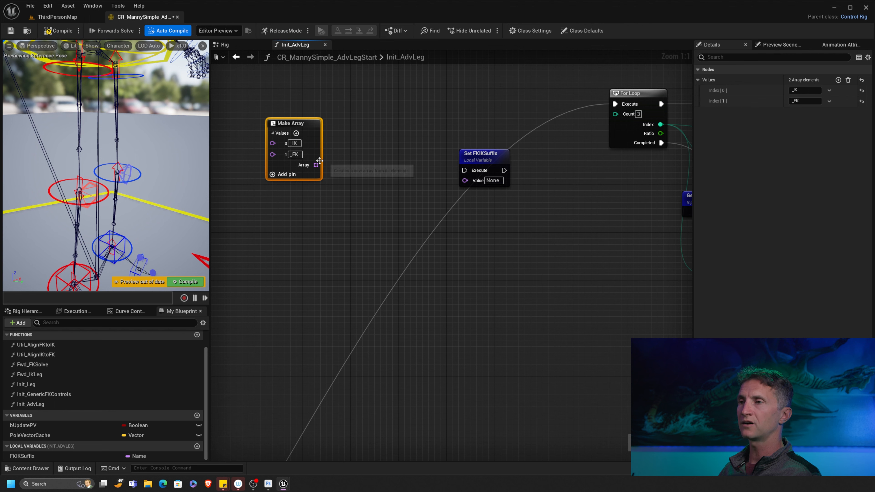
# - Add a For Each over the _IK/_FK array and feed each Element into Set FKIKSuffix
pyautogui.moveTo(316, 165); pyautogui.dragTo(362, 141)
pyautogui.write('foreach')
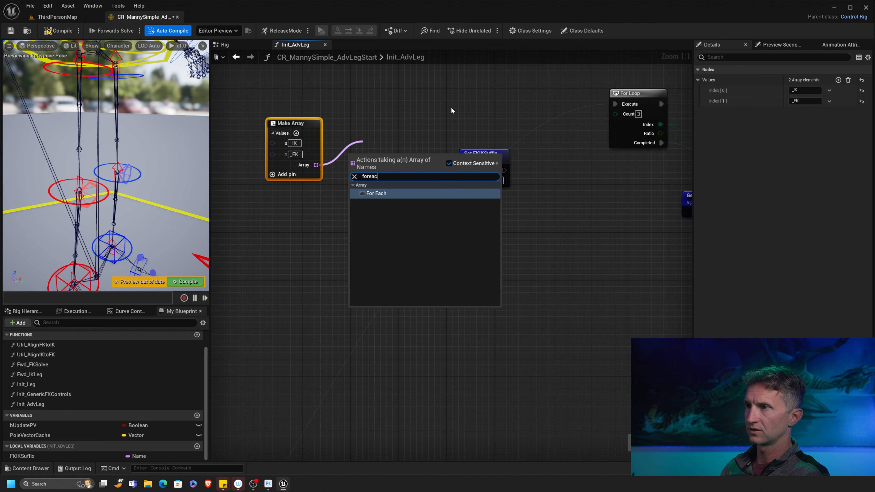
pyautogui.press('Return')
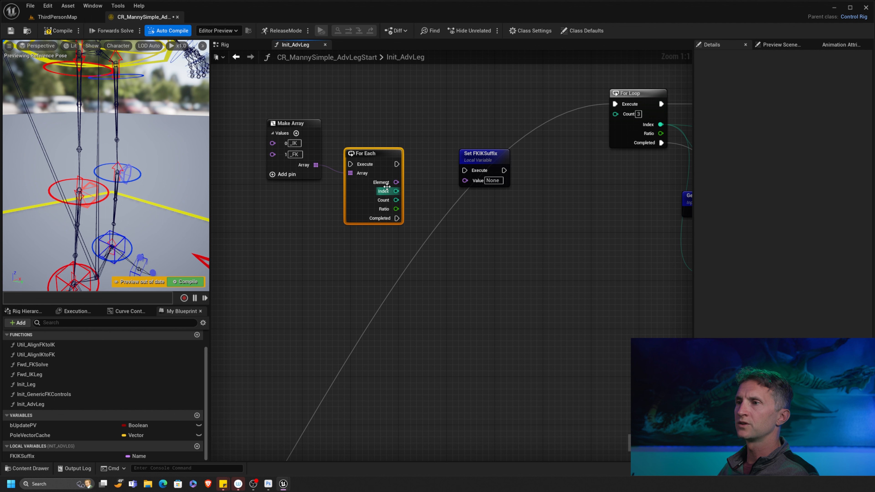
pyautogui.moveTo(396, 182); pyautogui.dragTo(469, 183)
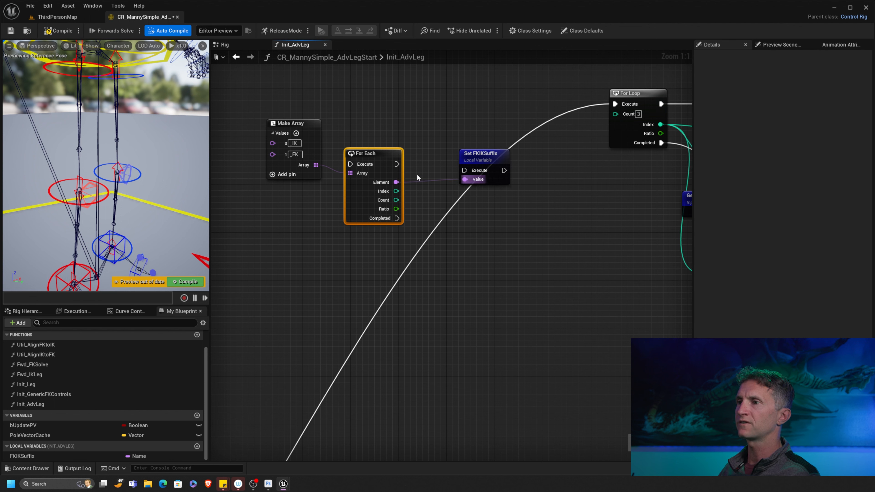
pyautogui.moveTo(388, 157)
pyautogui.mouseDown()
pyautogui.moveTo(394, 145)
pyautogui.moveTo(399, 151)
pyautogui.mouseUp()
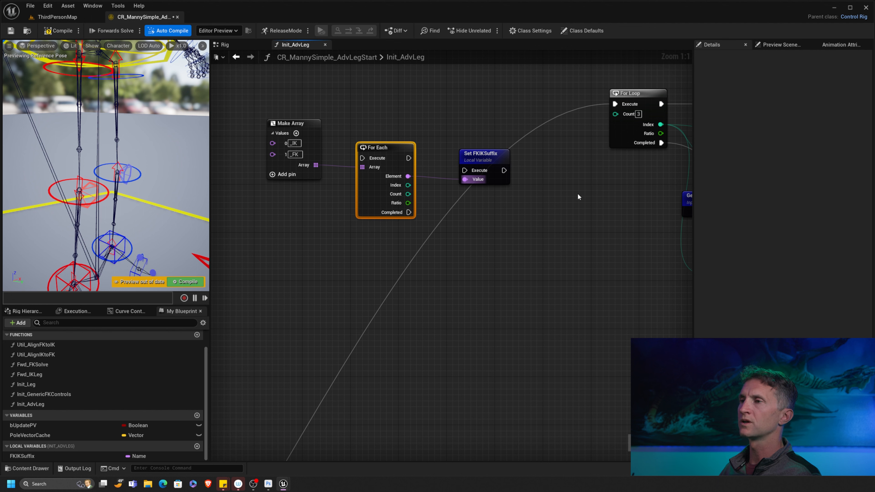
pyautogui.moveTo(484, 154); pyautogui.dragTo(490, 99)
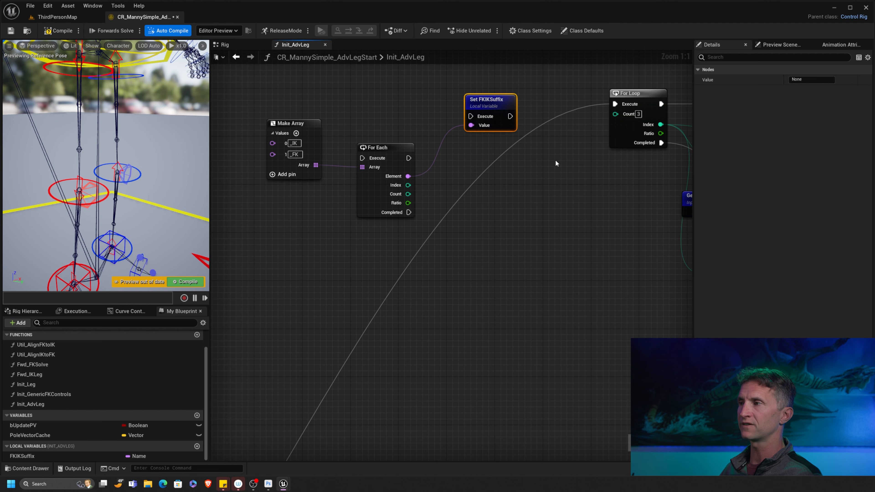
# - Add a Get FKIKSuffix variable node and place it beside the Less Equal node
pyautogui.moveTo(596, 199); pyautogui.dragTo(346, 206, button='right')
pyautogui.moveTo(563, 254); pyautogui.dragTo(435, 196, button='right')
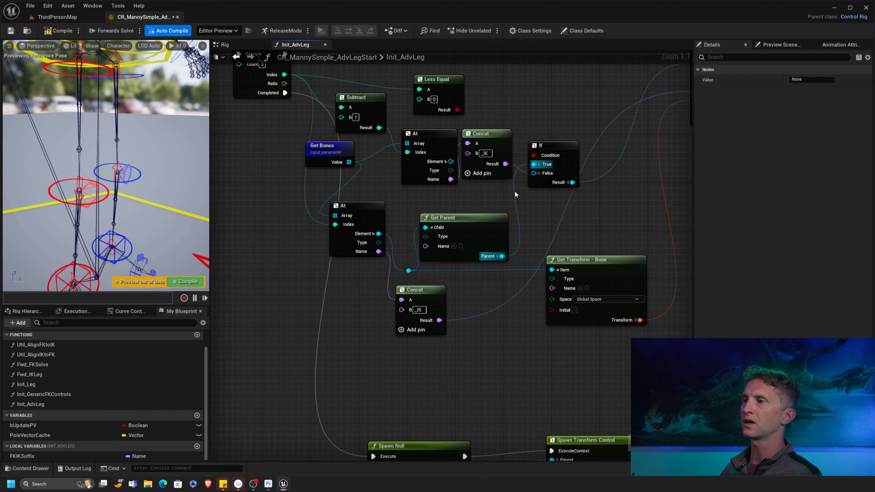
pyautogui.moveTo(22, 456); pyautogui.dragTo(267, 240)
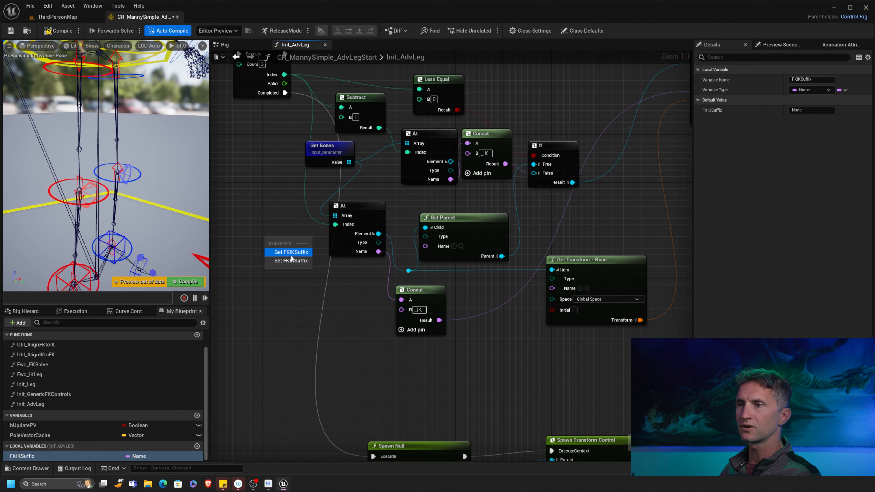
pyautogui.click(285, 253)
pyautogui.moveTo(263, 256); pyautogui.dragTo(273, 349, button='right')
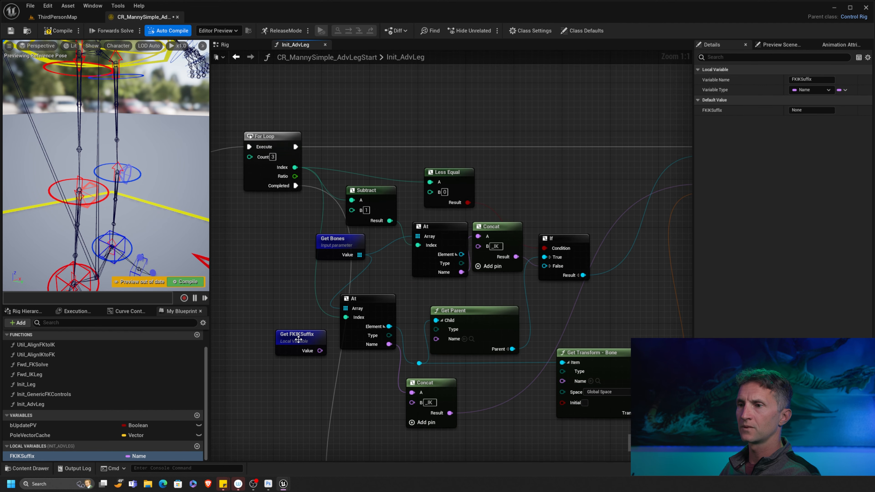
pyautogui.moveTo(317, 331); pyautogui.dragTo(480, 247)
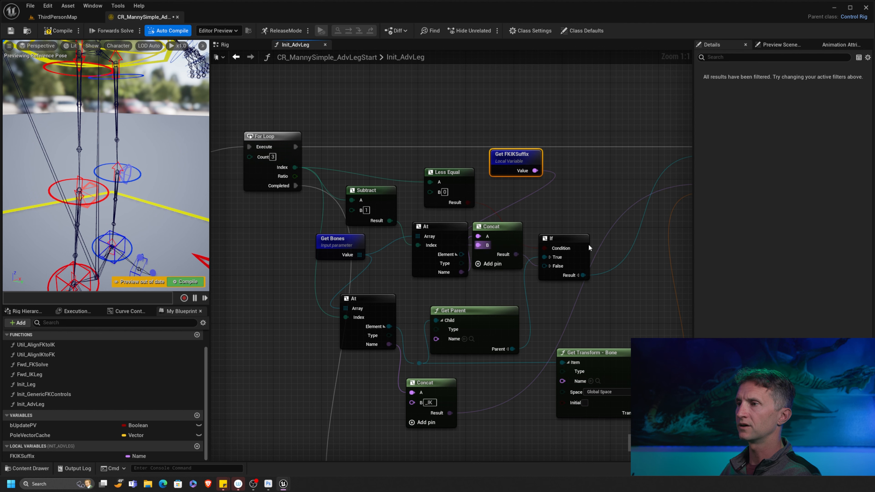
# - Wire Get FKIKSuffix into the upper Concat's B input and tidy the If and Concat nodes
pyautogui.moveTo(588, 244); pyautogui.dragTo(536, 230, button='right')
pyautogui.moveTo(504, 224); pyautogui.dragTo(553, 206)
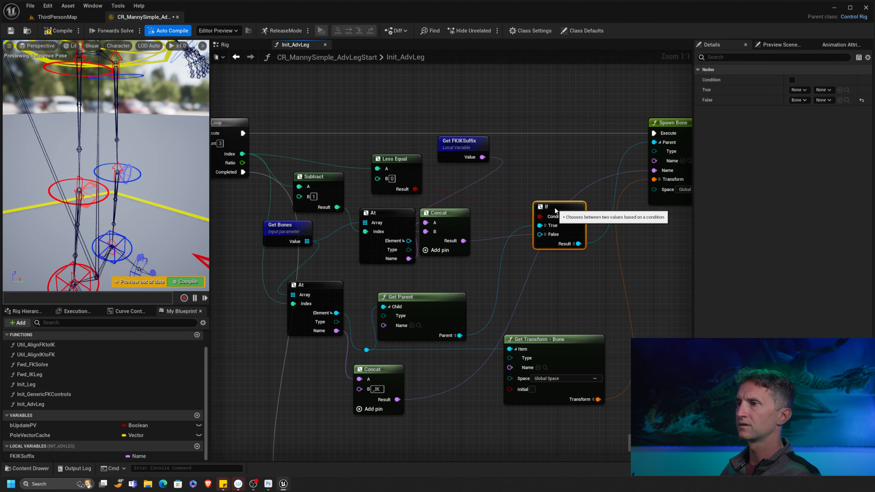
pyautogui.moveTo(451, 220); pyautogui.dragTo(507, 219)
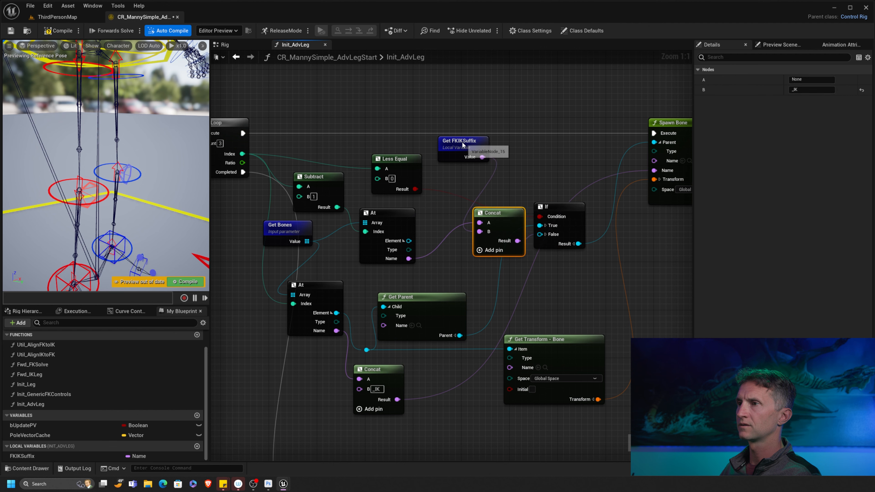
pyautogui.moveTo(464, 146); pyautogui.dragTo(439, 272)
pyautogui.moveTo(454, 293); pyautogui.dragTo(485, 158, button='right')
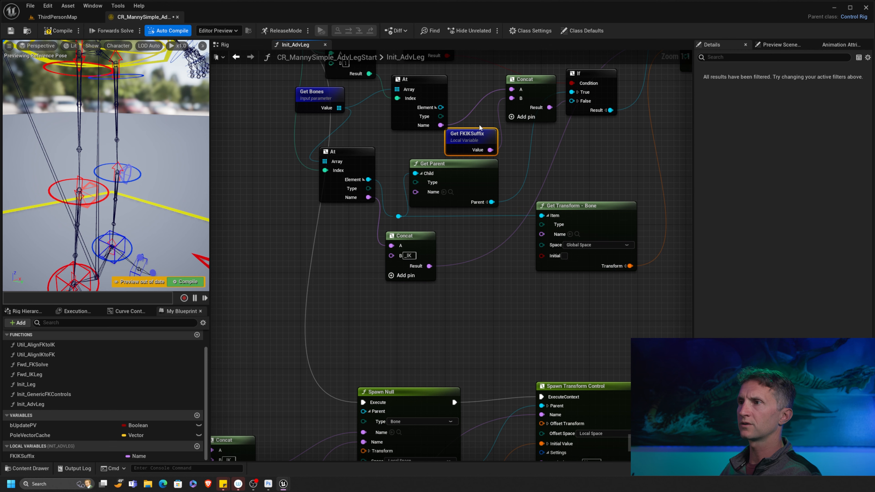
# - Copy the FKIKSuffix getter and use it to replace the lower Concat's _IK suffix
pyautogui.hotkey('ctrl', 'c')
pyautogui.hotkey('ctrl', 'v')
pyautogui.moveTo(386, 286); pyautogui.dragTo(395, 255)
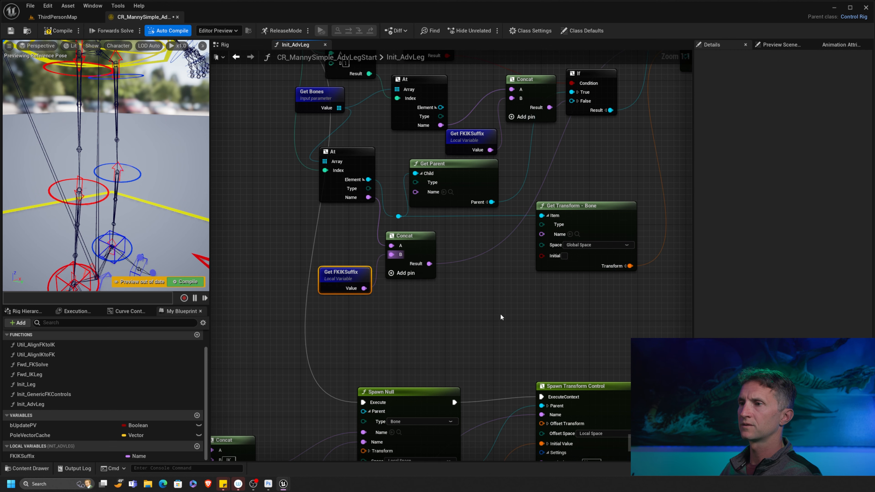
pyautogui.moveTo(502, 314); pyautogui.dragTo(219, 289, button='right')
pyautogui.moveTo(485, 202); pyautogui.dragTo(470, 252, button='right')
pyautogui.scroll(-5, 470, 252)
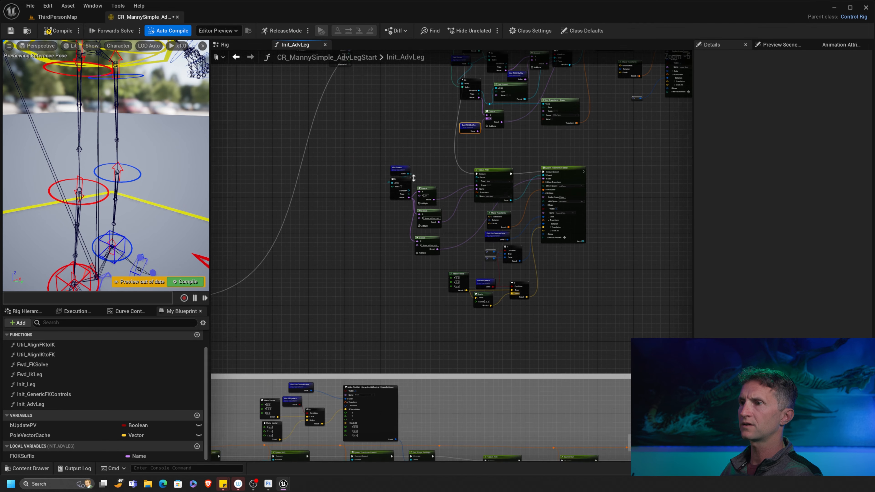
pyautogui.scroll(5, 486, 247)
# - Paste another Get FKIKSuffix and feed it into the first Concat's B input
pyautogui.hotkey('ctrl', 'v')
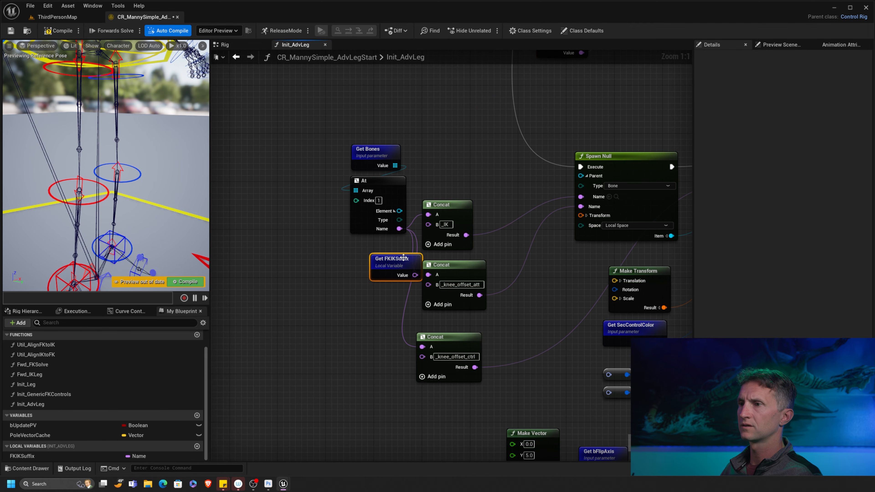
pyautogui.moveTo(401, 256); pyautogui.dragTo(428, 224)
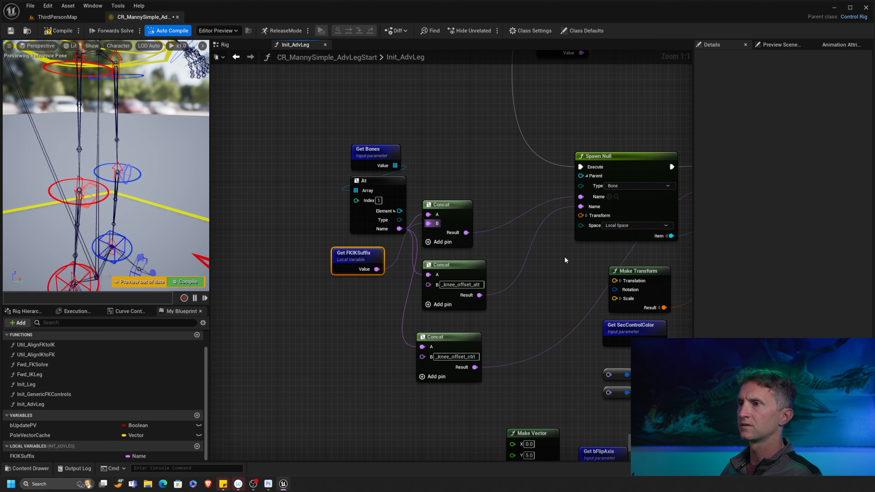
pyautogui.moveTo(517, 305); pyautogui.dragTo(314, 175, button='right')
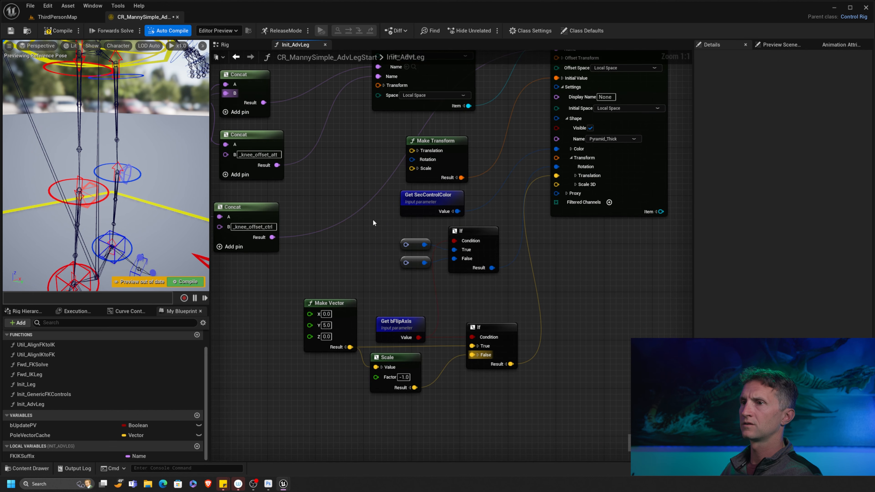
pyautogui.moveTo(373, 223); pyautogui.dragTo(459, 268, button='right')
pyautogui.moveTo(400, 216); pyautogui.dragTo(449, 261, button='right')
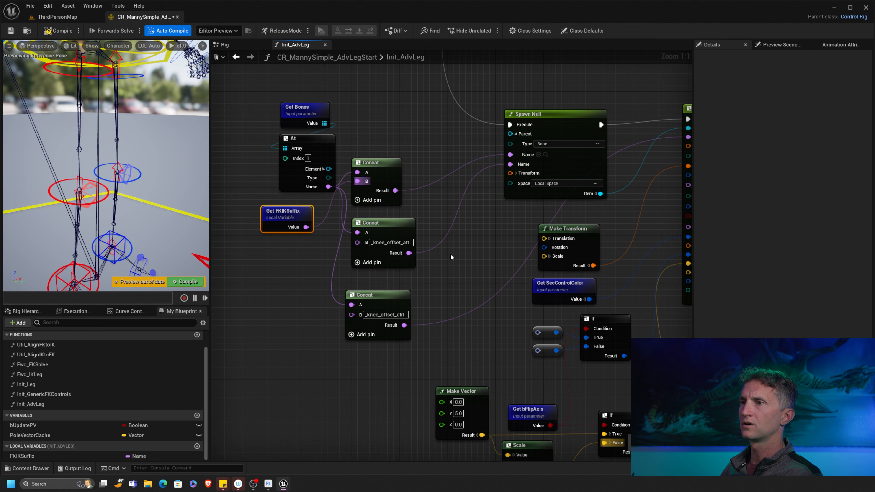
pyautogui.moveTo(389, 234); pyautogui.dragTo(384, 240)
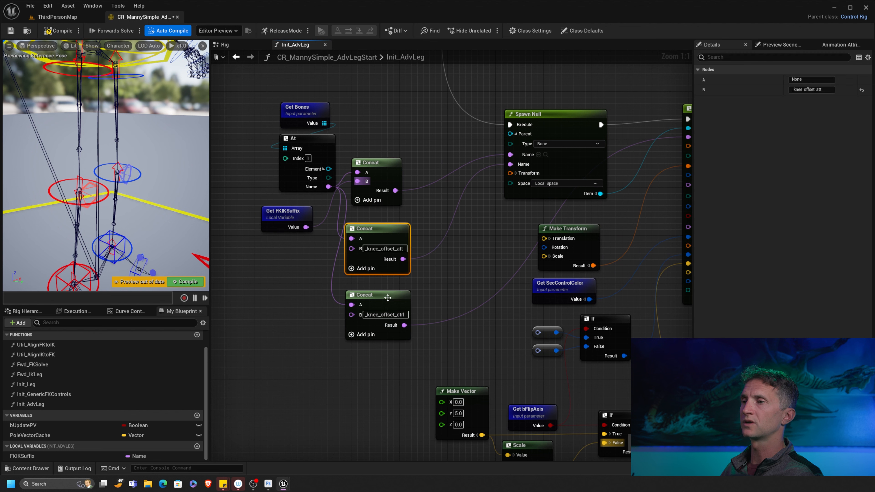
pyautogui.moveTo(388, 297); pyautogui.dragTo(389, 319)
pyautogui.moveTo(387, 232); pyautogui.dragTo(381, 244)
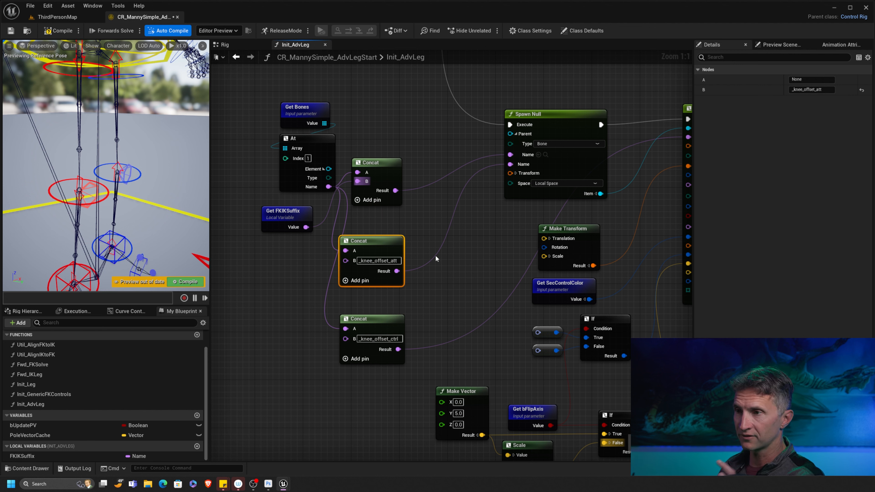
pyautogui.moveTo(396, 255); pyautogui.dragTo(403, 255)
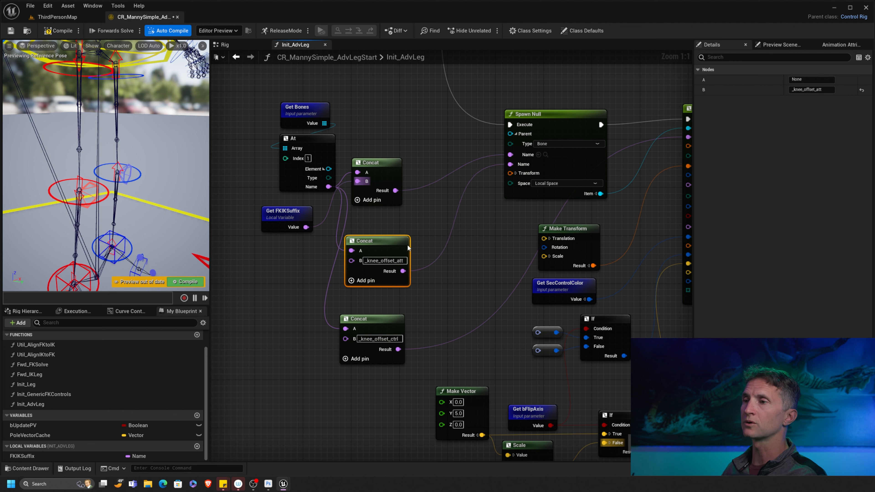
# - Rearrange the Get FKIKSuffix getter and the Concat nodes to make room
pyautogui.click(375, 318)
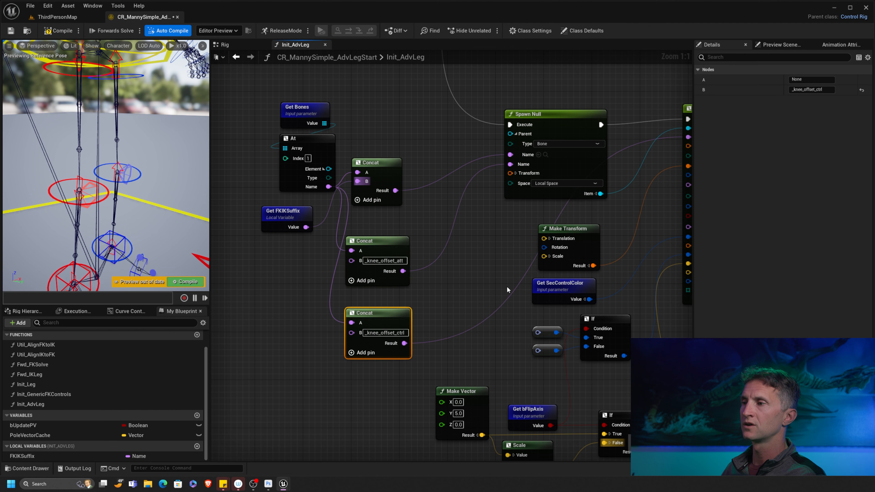
pyautogui.moveTo(375, 318); pyautogui.dragTo(277, 249, button='right')
pyautogui.moveTo(520, 212); pyautogui.dragTo(627, 206, button='right')
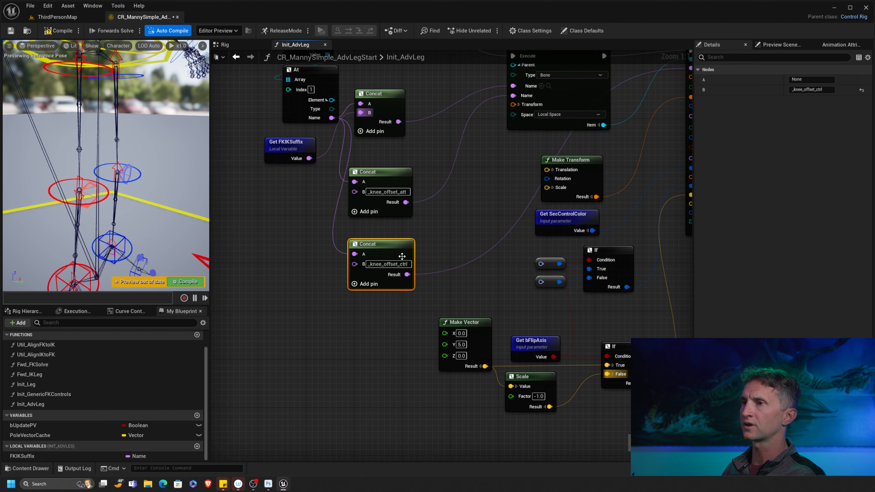
pyautogui.moveTo(497, 202); pyautogui.dragTo(522, 252, button='right')
pyautogui.moveTo(326, 197); pyautogui.dragTo(296, 191)
pyautogui.moveTo(311, 215); pyautogui.dragTo(387, 216, button='right')
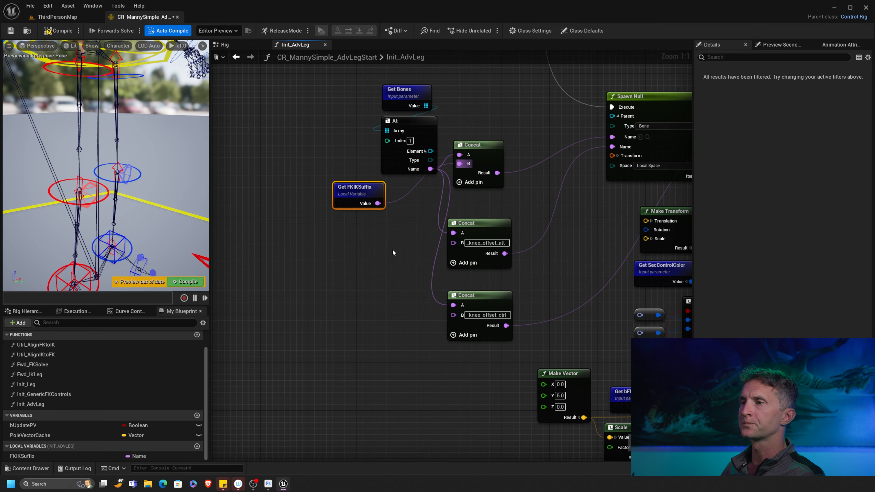
pyautogui.moveTo(373, 193); pyautogui.dragTo(355, 193)
pyautogui.moveTo(486, 224); pyautogui.dragTo(388, 228)
# - Copy the middle Concat, wiring the bone name into A and FKIKSuffix into B
pyautogui.hotkey('ctrl', 'c')
pyautogui.hotkey('ctrl', 'v')
pyautogui.moveTo(430, 169); pyautogui.dragTo(348, 238)
pyautogui.moveTo(348, 193); pyautogui.dragTo(475, 244)
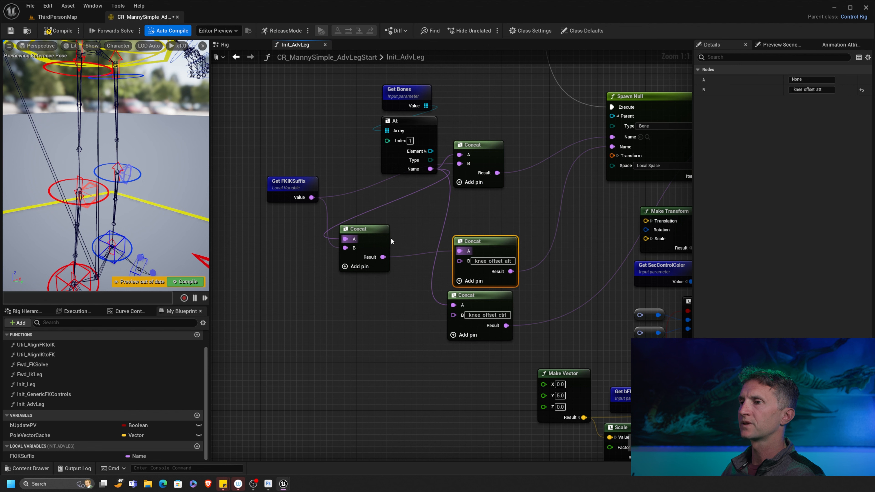
pyautogui.moveTo(367, 233); pyautogui.dragTo(391, 228)
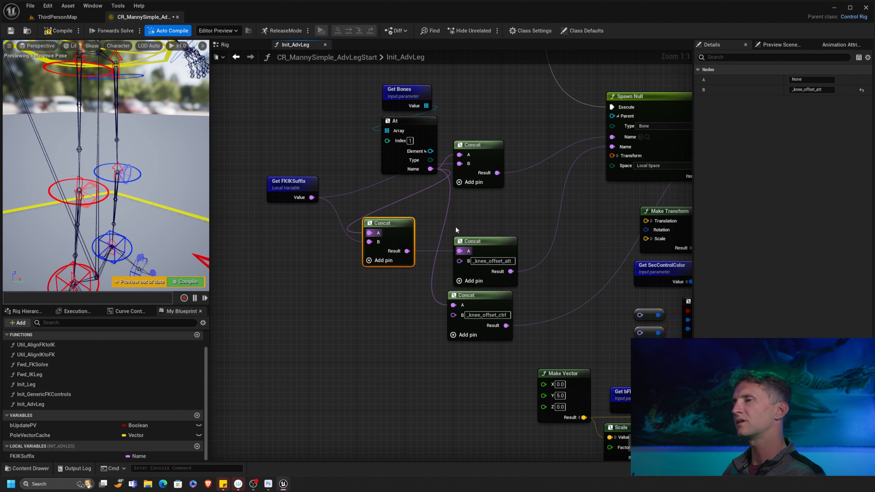
pyautogui.moveTo(400, 227); pyautogui.dragTo(485, 197)
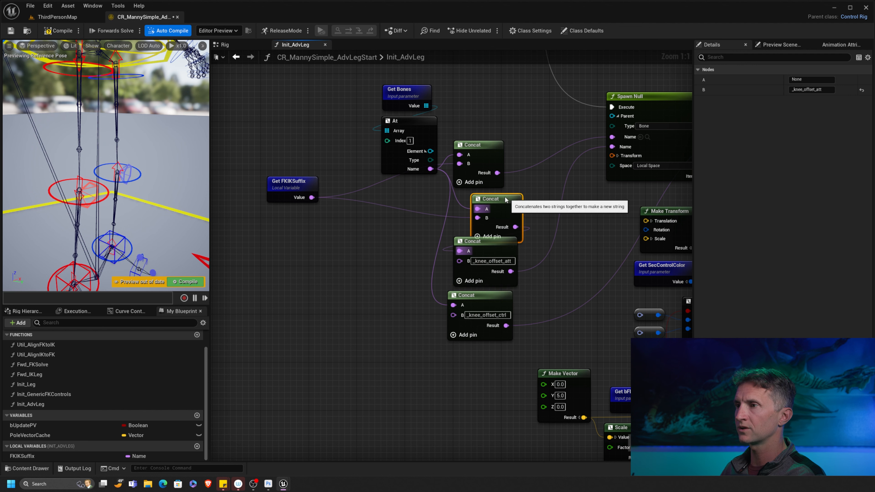
pyautogui.moveTo(483, 142); pyautogui.dragTo(482, 137)
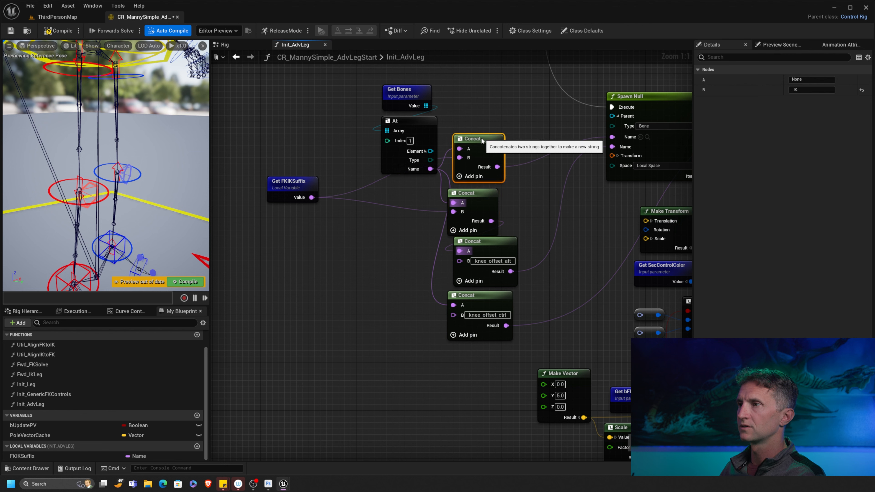
pyautogui.moveTo(286, 185); pyautogui.dragTo(302, 196)
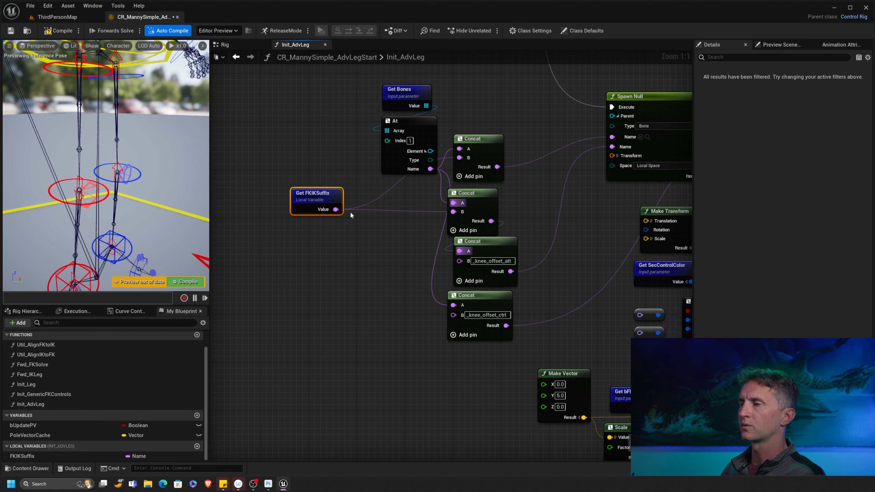
pyautogui.moveTo(415, 285); pyautogui.dragTo(379, 213, button='right')
# - Duplicate the _knee_offset_ctrl Concat, joining bone name and FKIKSuffix, and feed its Result into the original's A
pyautogui.moveTo(437, 229); pyautogui.dragTo(432, 271)
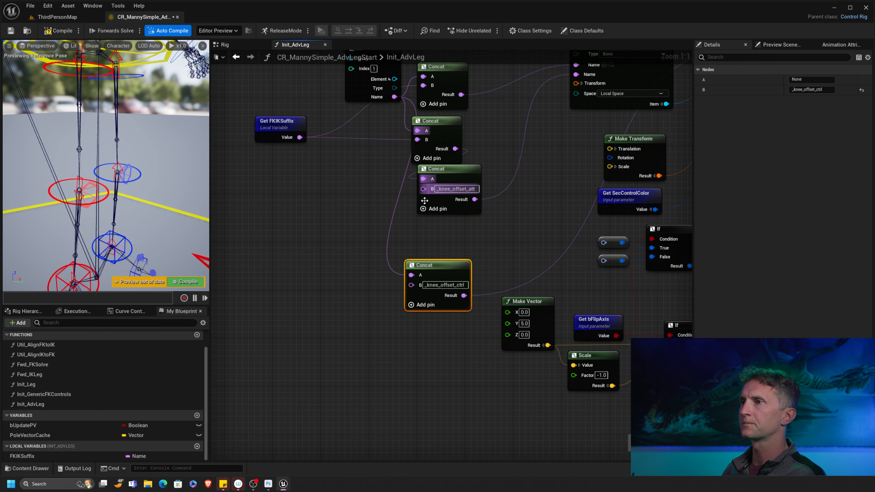
pyautogui.hotkey('ctrl', 'd')
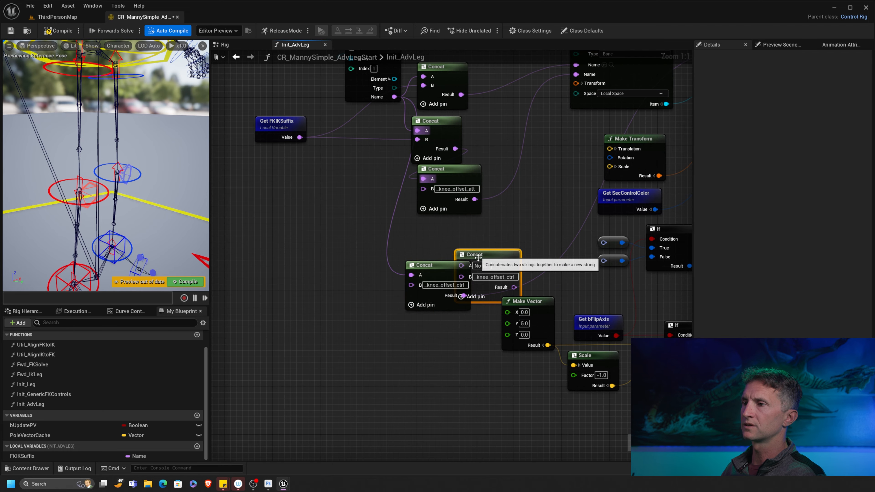
pyautogui.moveTo(476, 257); pyautogui.dragTo(427, 220)
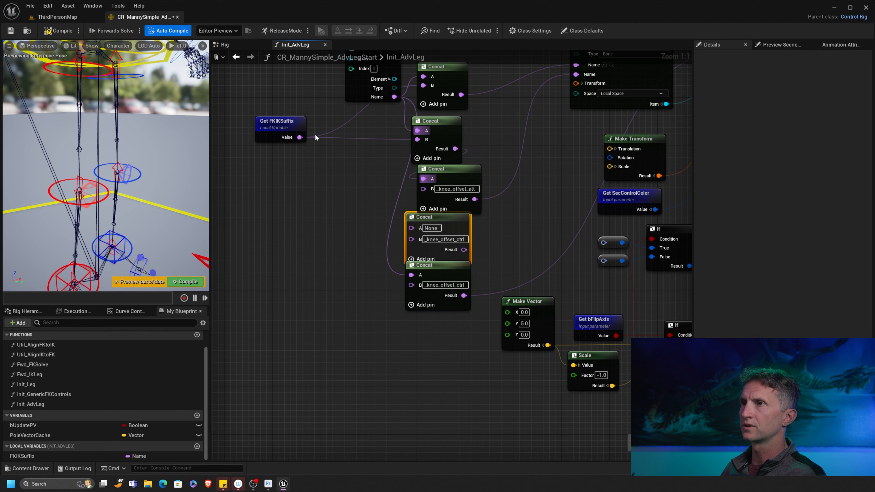
pyautogui.moveTo(387, 125); pyautogui.dragTo(375, 154, button='right')
pyautogui.moveTo(382, 126); pyautogui.dragTo(401, 257)
pyautogui.moveTo(291, 169); pyautogui.dragTo(400, 304)
pyautogui.moveTo(498, 260); pyautogui.dragTo(478, 309, button='right')
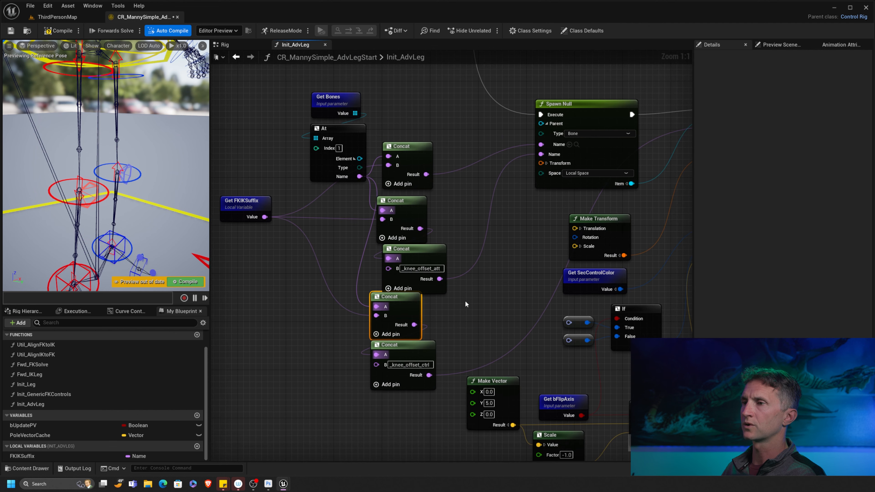
pyautogui.scroll(-3, 476, 276)
pyautogui.moveTo(631, 229); pyautogui.dragTo(428, 255, button='right')
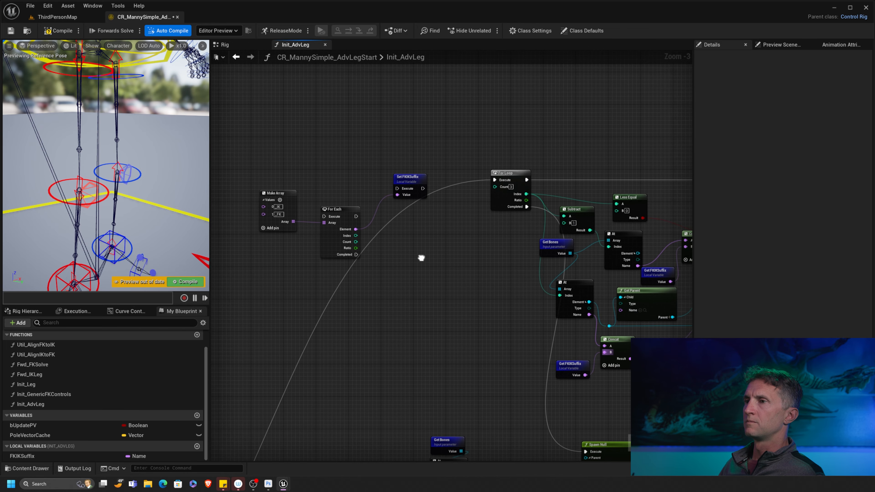
# - Route execution through For Each into Set FKIKSuffix, which then triggers the For Loop
pyautogui.scroll(2, 422, 254)
pyautogui.moveTo(395, 197); pyautogui.dragTo(395, 198)
pyautogui.moveTo(490, 252); pyautogui.dragTo(299, 215, button='right')
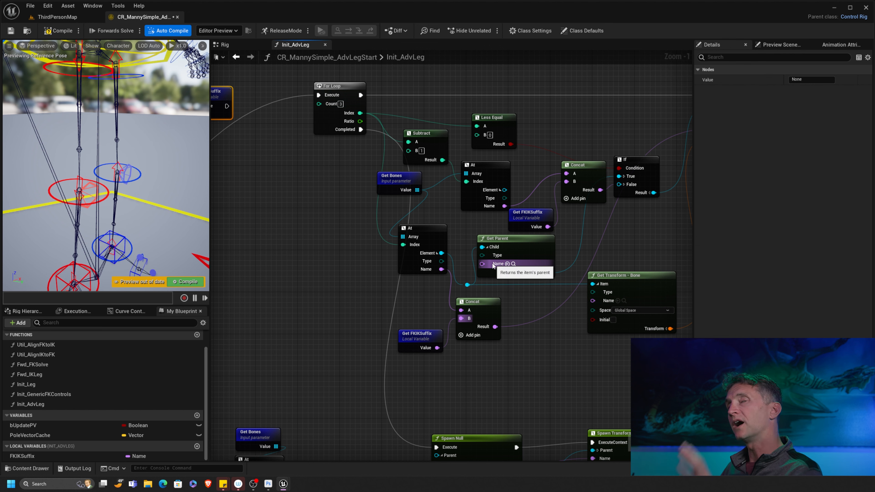
pyautogui.moveTo(336, 192); pyautogui.dragTo(463, 260, button='right')
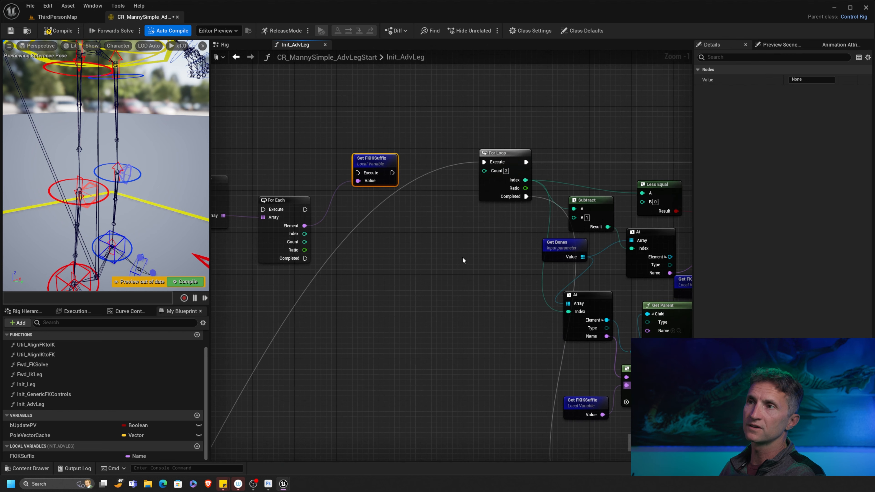
pyautogui.moveTo(419, 227); pyautogui.dragTo(466, 209, button='right')
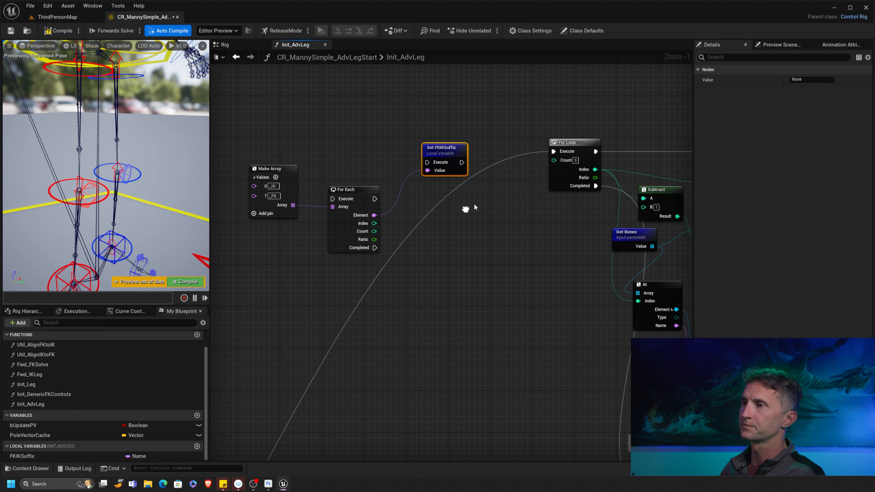
pyautogui.moveTo(553, 151)
pyautogui.keyDown('ctrl'); pyautogui.mouseDown()
pyautogui.moveTo(384, 179)
pyautogui.moveTo(340, 198)
pyautogui.moveTo(429, 165)
pyautogui.moveTo(455, 185)
pyautogui.moveTo(551, 153)
pyautogui.mouseUp(); pyautogui.keyUp('ctrl')
pyautogui.moveTo(420, 218); pyautogui.dragTo(520, 163, button='right')
# - Move the Make Array node lower and compile the rig
pyautogui.moveTo(384, 126); pyautogui.dragTo(401, 187)
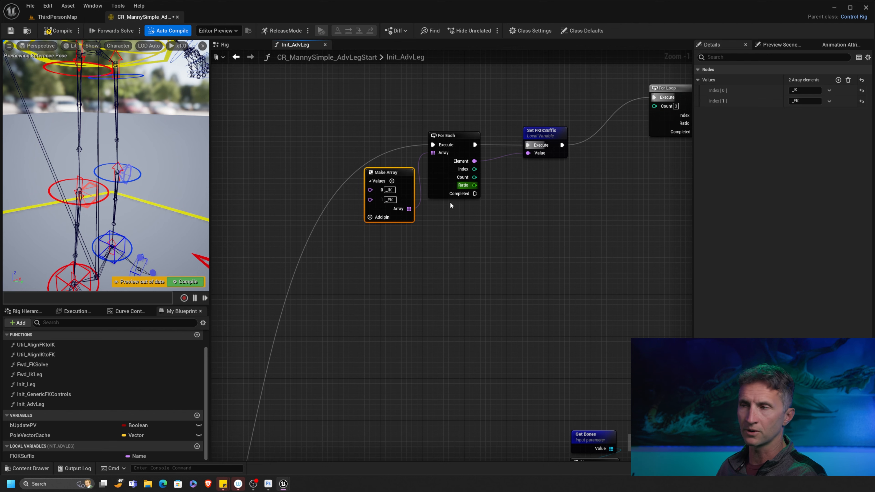
pyautogui.scroll(-6, 365, 216)
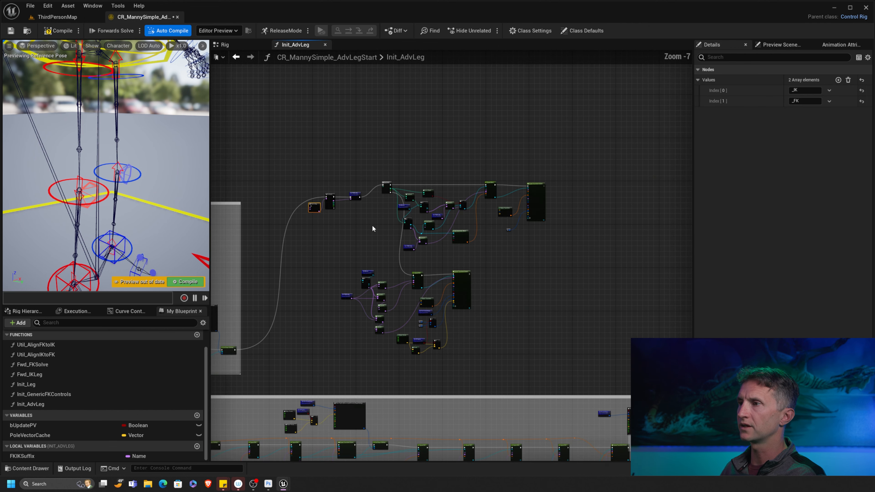
pyautogui.moveTo(425, 248); pyautogui.dragTo(466, 177, button='right')
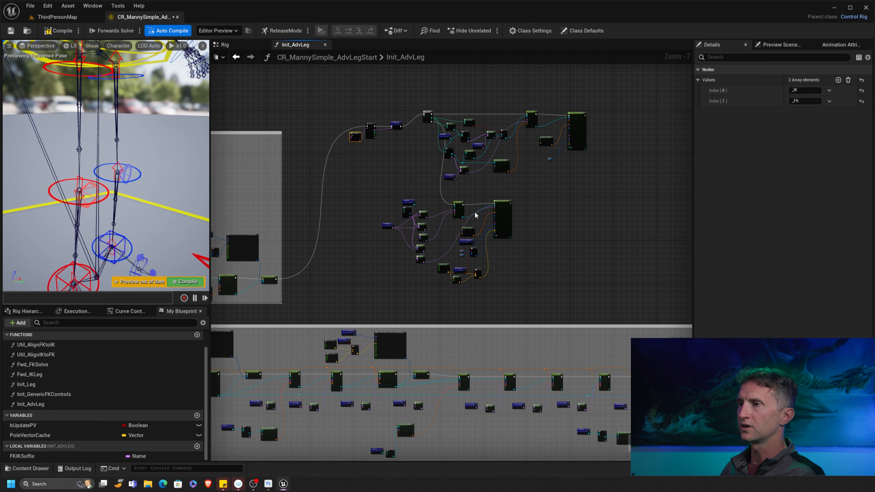
pyautogui.click(58, 31)
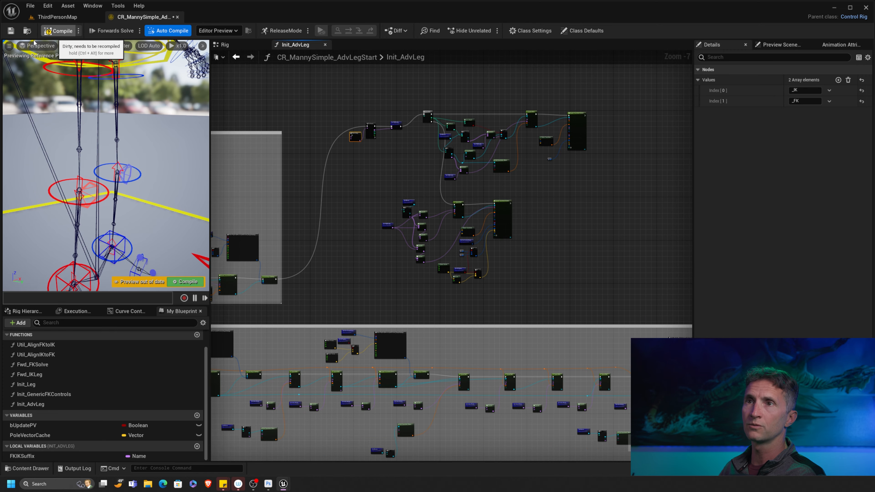
# - Save the rig and inspect calf_l_IK, foot_l_IK and calf_l_IK_knee_offset_att in the Rig Hierarchy
pyautogui.click(11, 33)
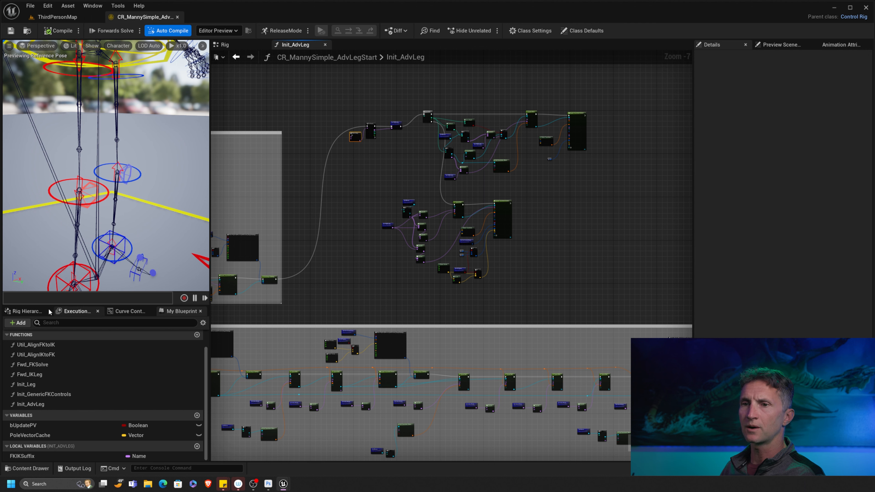
pyautogui.click(25, 311)
pyautogui.scroll(-15, 119, 365)
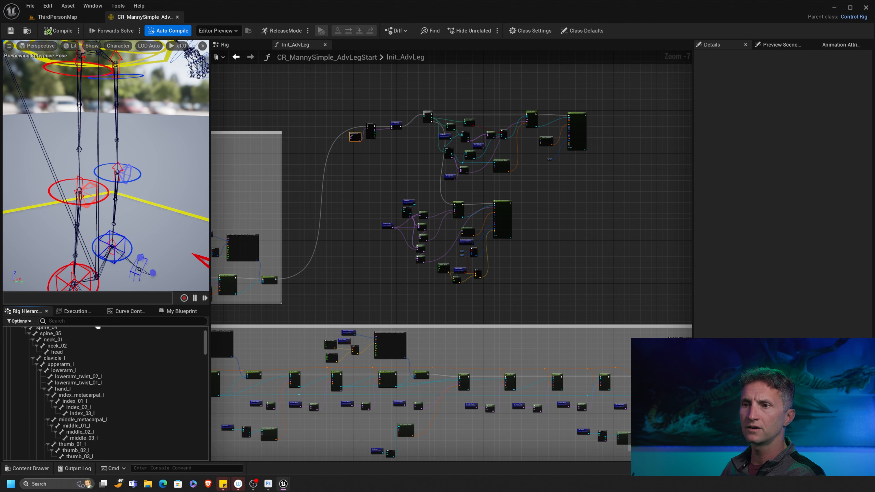
pyautogui.scroll(-8, 109, 390)
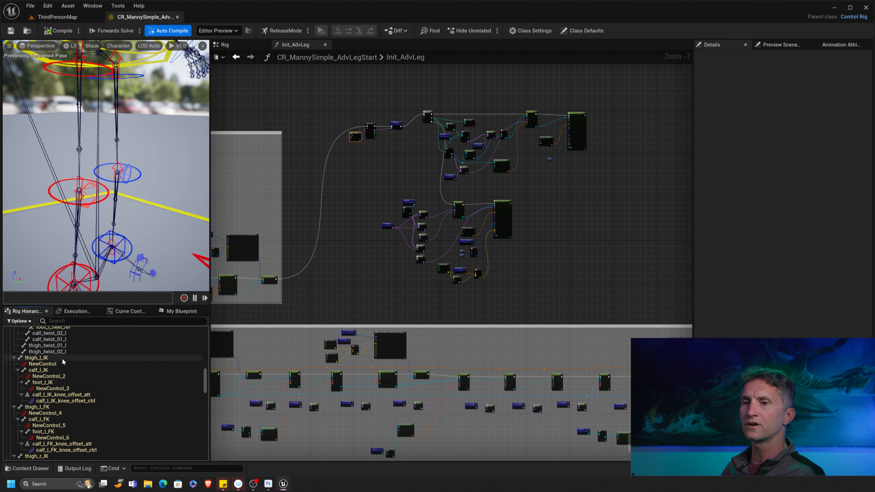
pyautogui.click(55, 370)
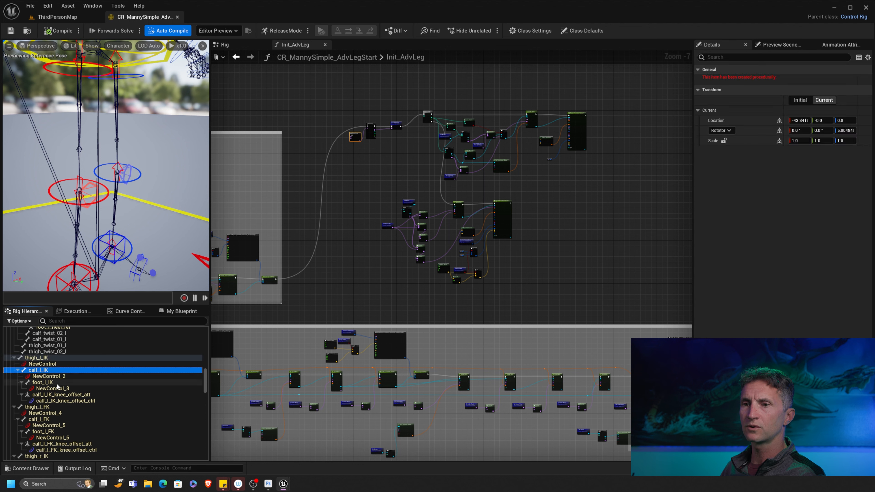
pyautogui.click(59, 382)
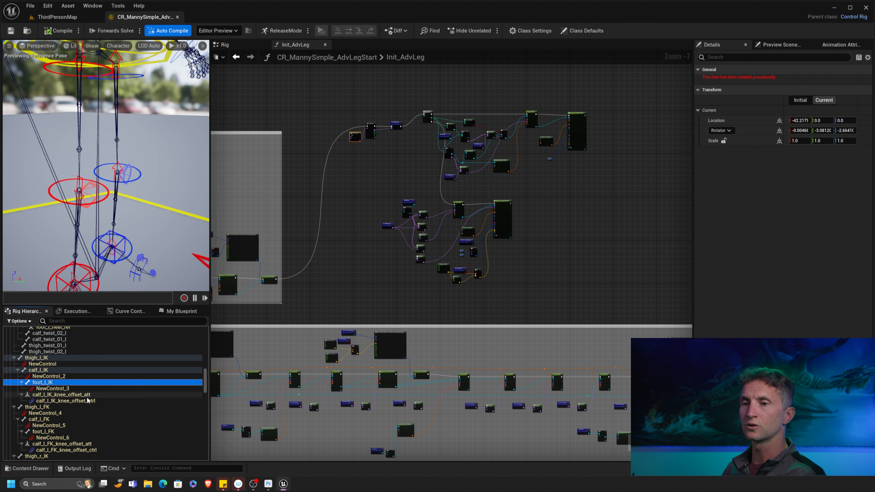
pyautogui.click(66, 395)
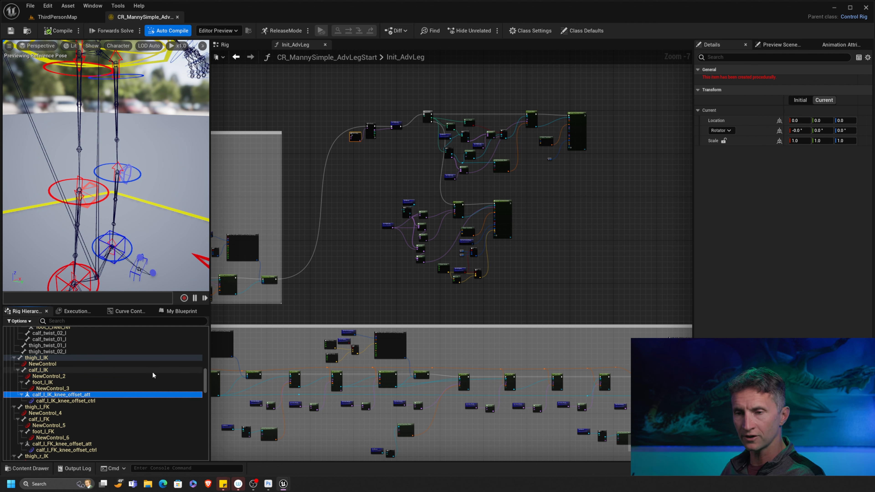
# - Inspect the generated calf_l_FK and foot_l_FK bone transforms
pyautogui.moveTo(123, 377); pyautogui.dragTo(110, 331, button='right')
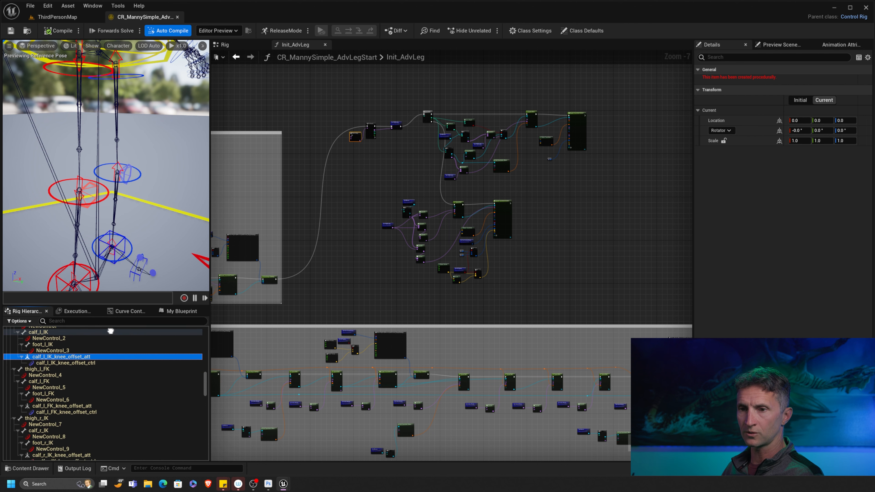
pyautogui.scroll(-2, 72, 381)
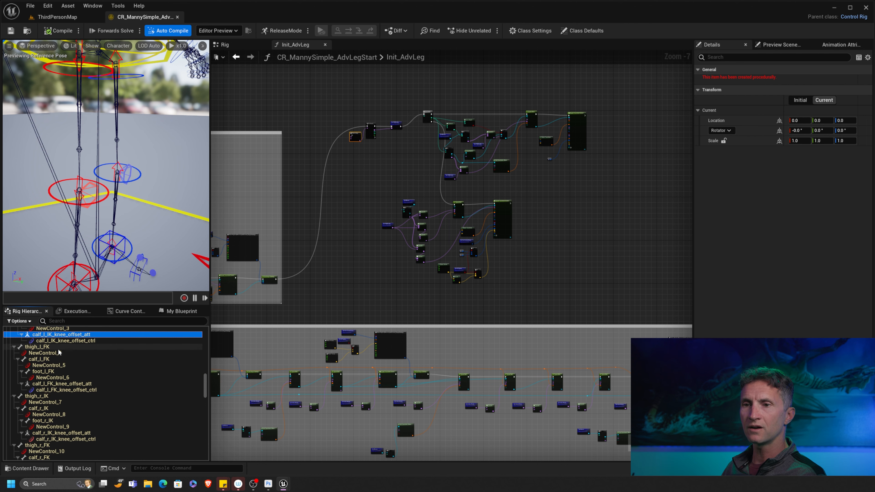
pyautogui.click(51, 358)
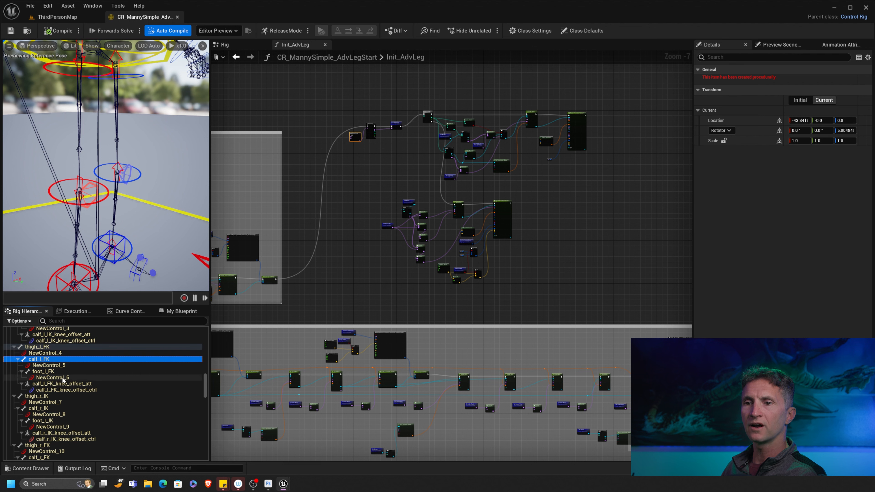
pyautogui.click(51, 372)
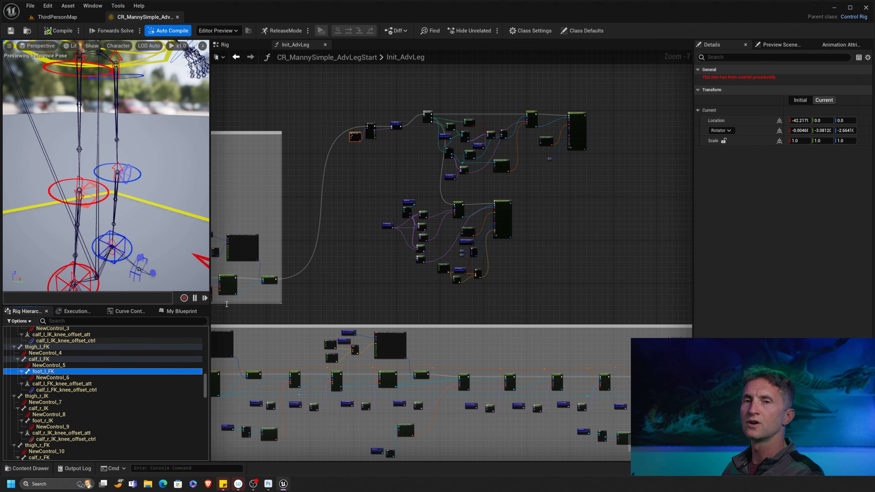
# - Box-select clusters of nodes in the rig graph
pyautogui.moveTo(596, 90); pyautogui.dragTo(386, 284)
pyautogui.moveTo(613, 100); pyautogui.dragTo(408, 282)
pyautogui.moveTo(338, 101); pyautogui.dragTo(402, 148)
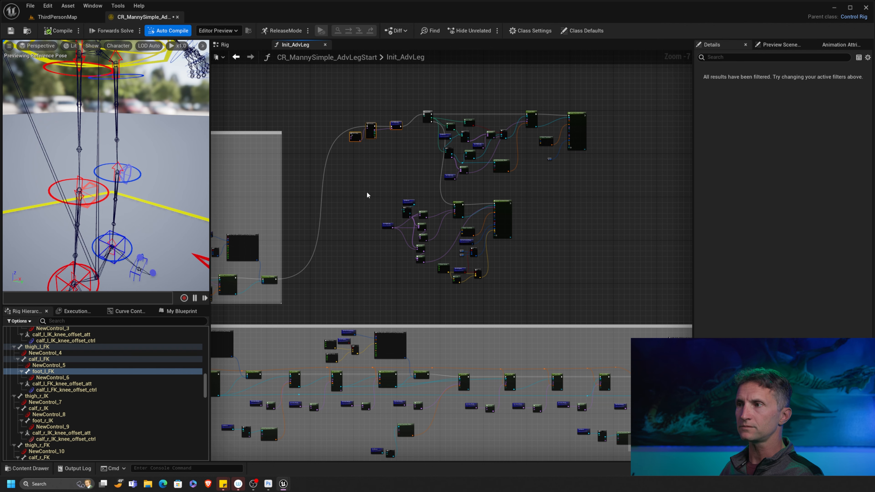
pyautogui.scroll(-1, 368, 194)
pyautogui.scroll(1, 386, 178)
pyautogui.scroll(2, 433, 184)
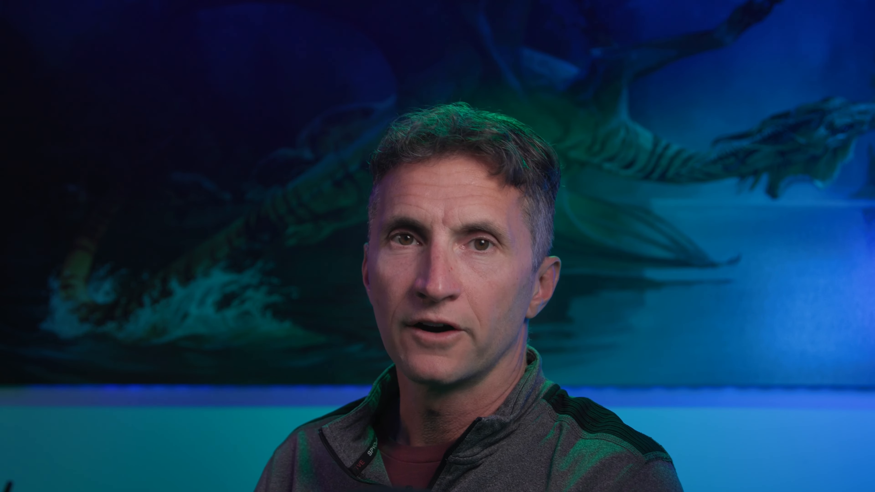